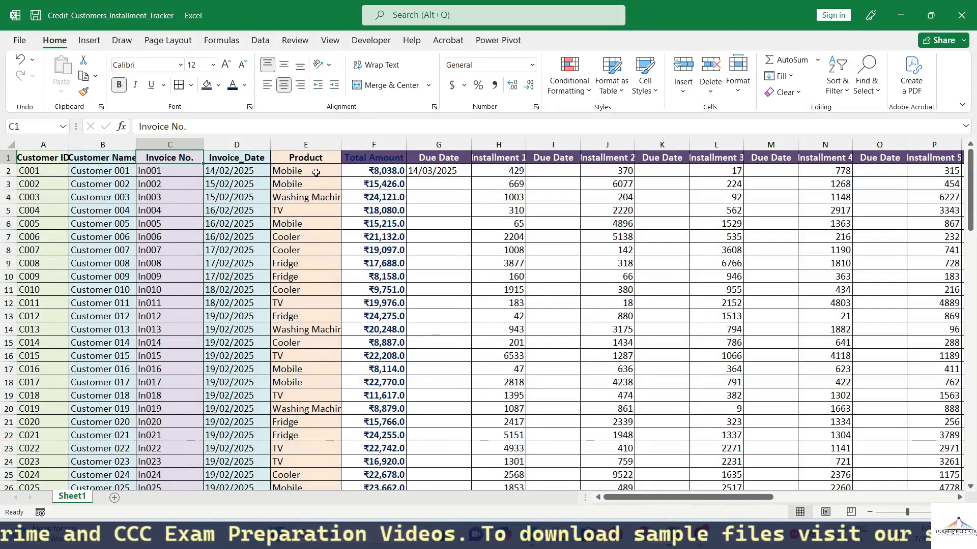
Examine the tracker's Product, Total Amount, Installment, Total Paid and Remaining Balance columns
left_click(321, 171)
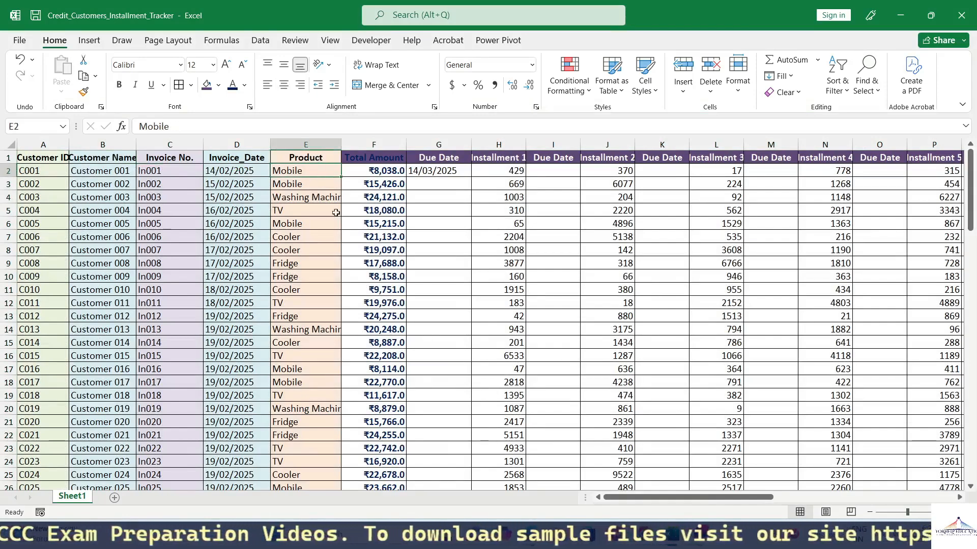
left_click(378, 162)
key("ctrl+shift+Down")
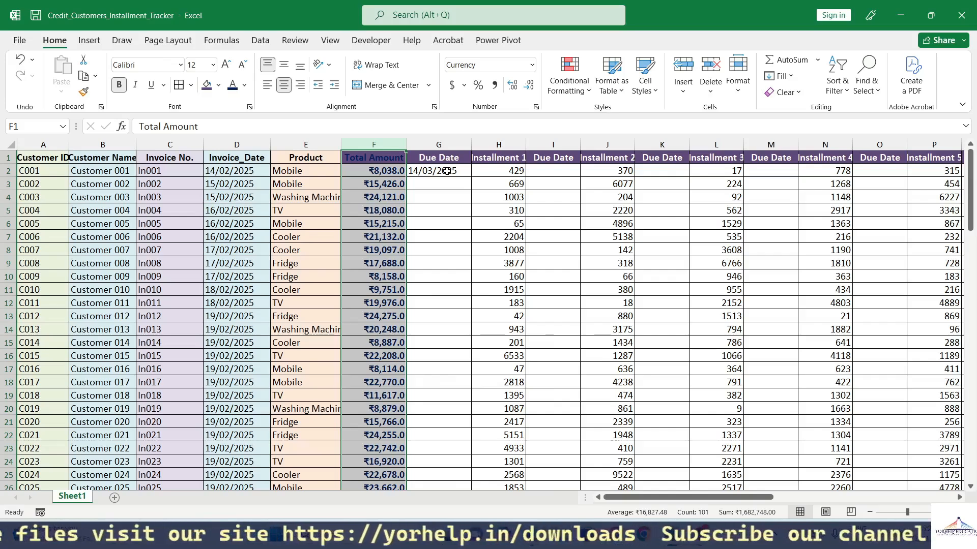
left_click(485, 183)
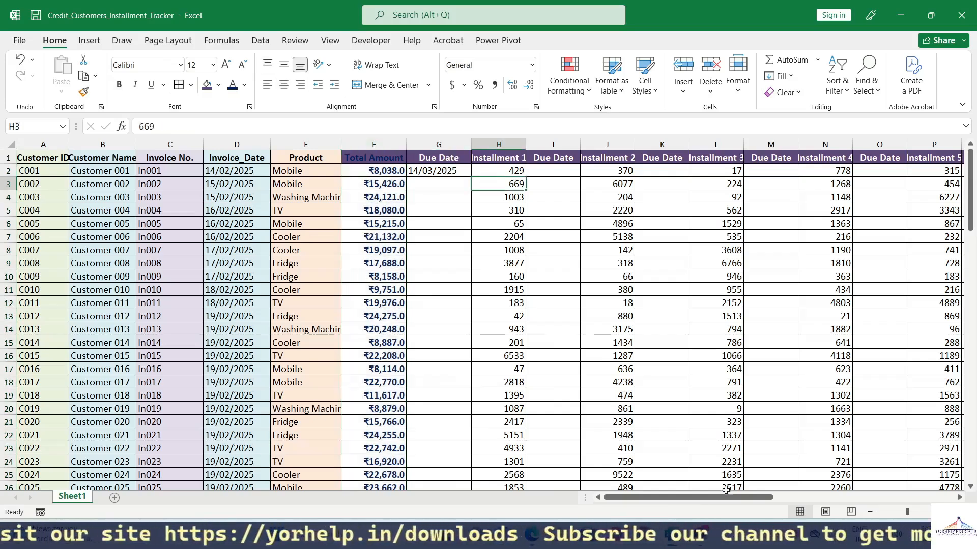
left_click_drag(726, 489, 896, 489)
left_click(831, 176)
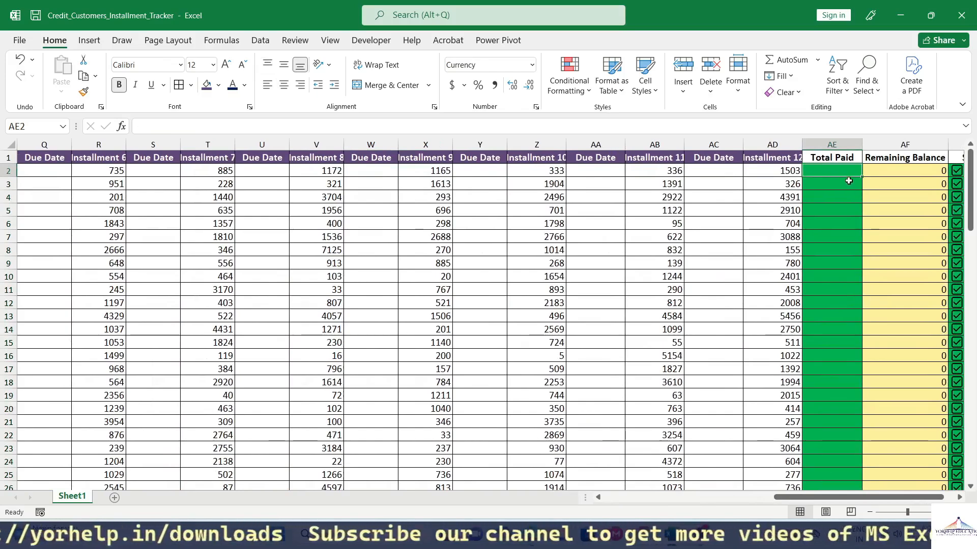
left_click(922, 175)
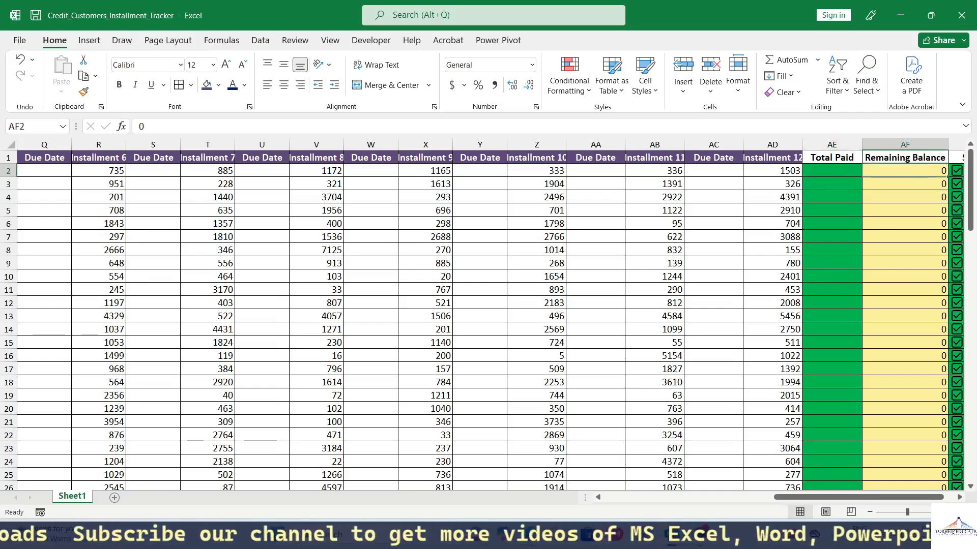
Auto-fit the width of the Status column AG to its contents
left_click(959, 497)
left_click(959, 498)
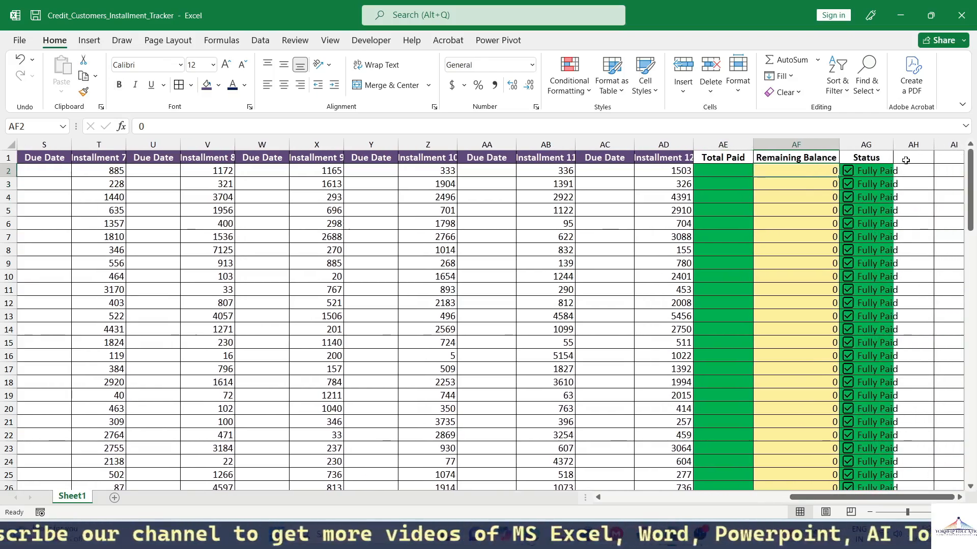
double_click(893, 144)
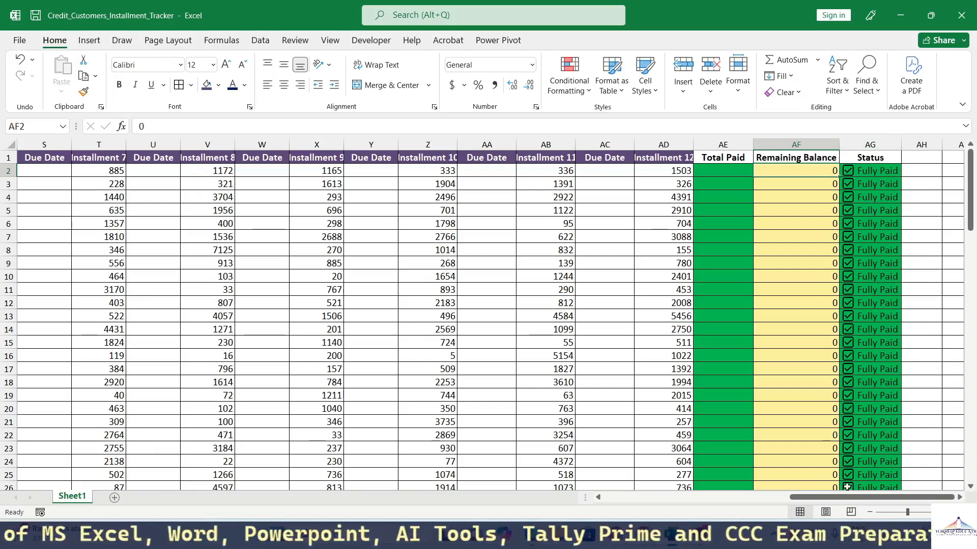
Set the Installment 1 amount for customer C001 in cell H2 to 500
left_click_drag(847, 497, 565, 490)
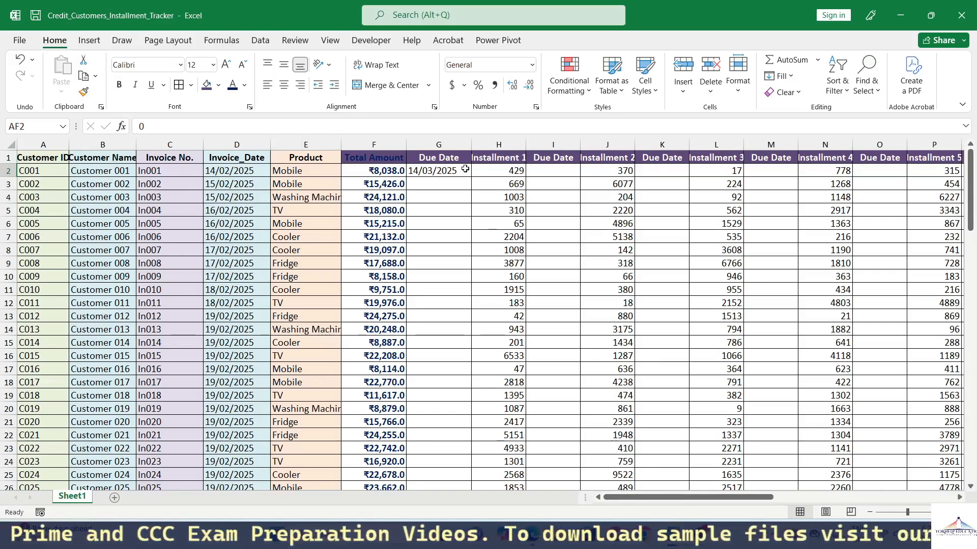
left_click(442, 170)
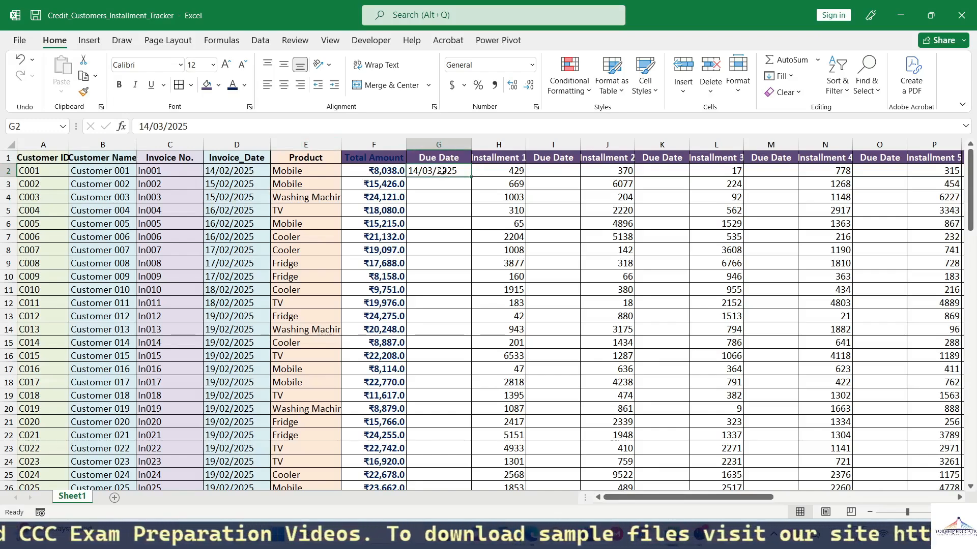
left_click(508, 170)
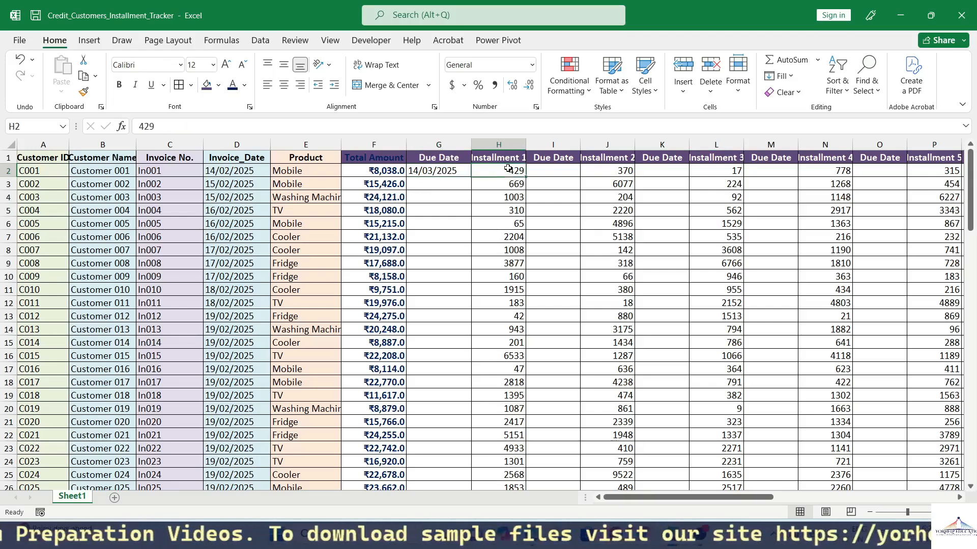
type("500")
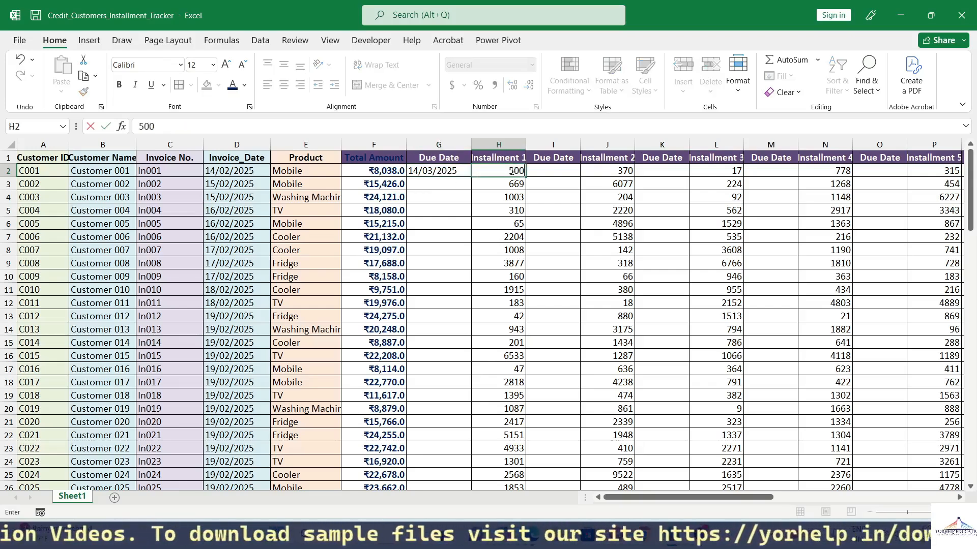
left_click(552, 170)
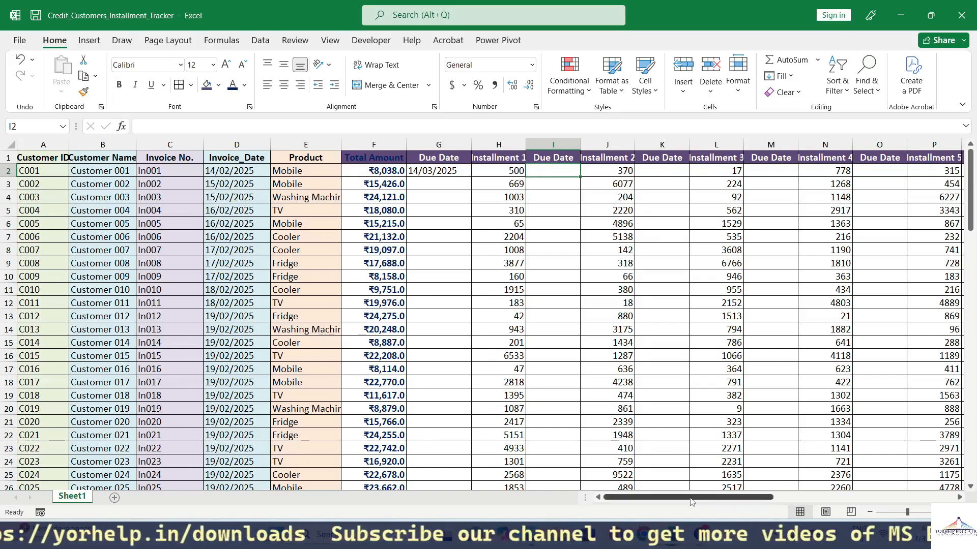
Start a Total Paid formula in AE2 that adds installments 1 to 4 of the same row: =H2+J2+L2+N2
left_click_drag(692, 502, 874, 502)
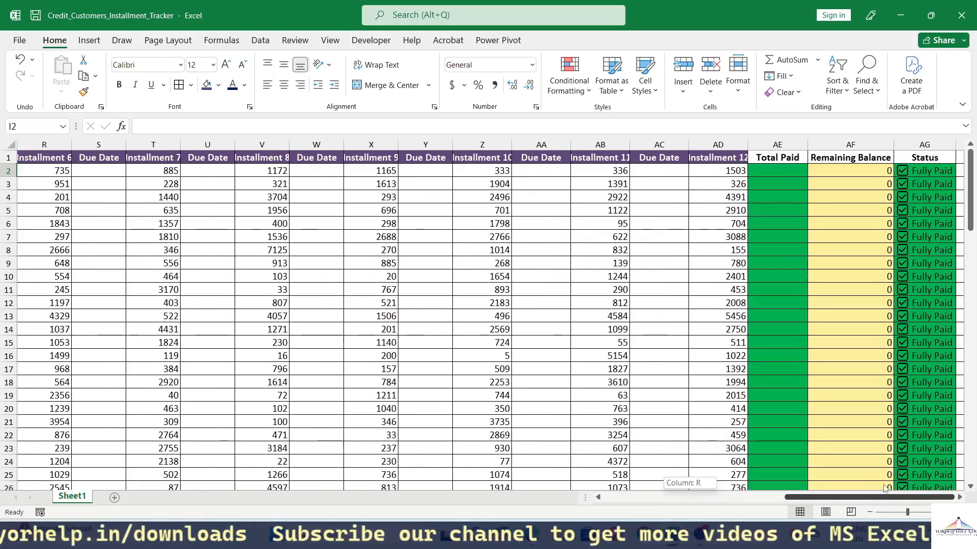
left_click(781, 173)
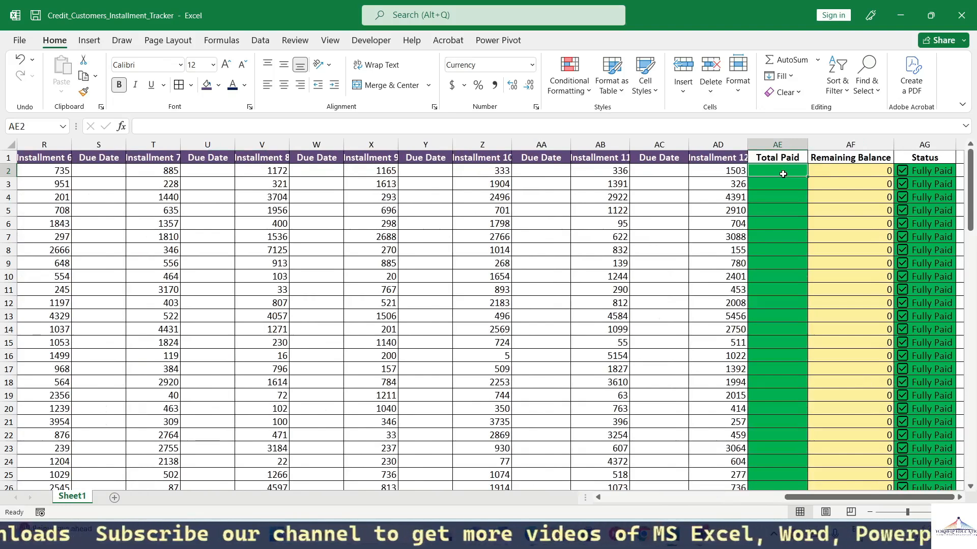
type("=")
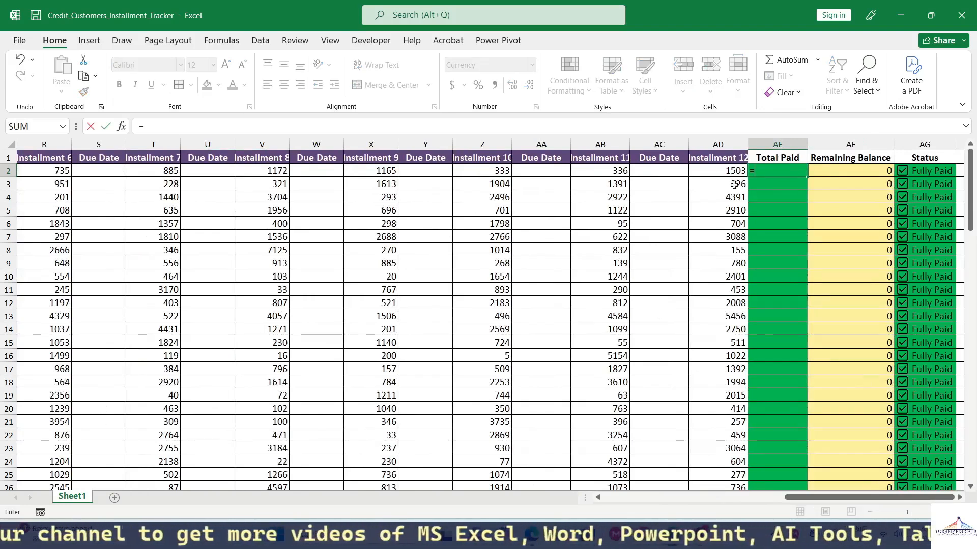
left_click_drag(834, 497, 644, 507)
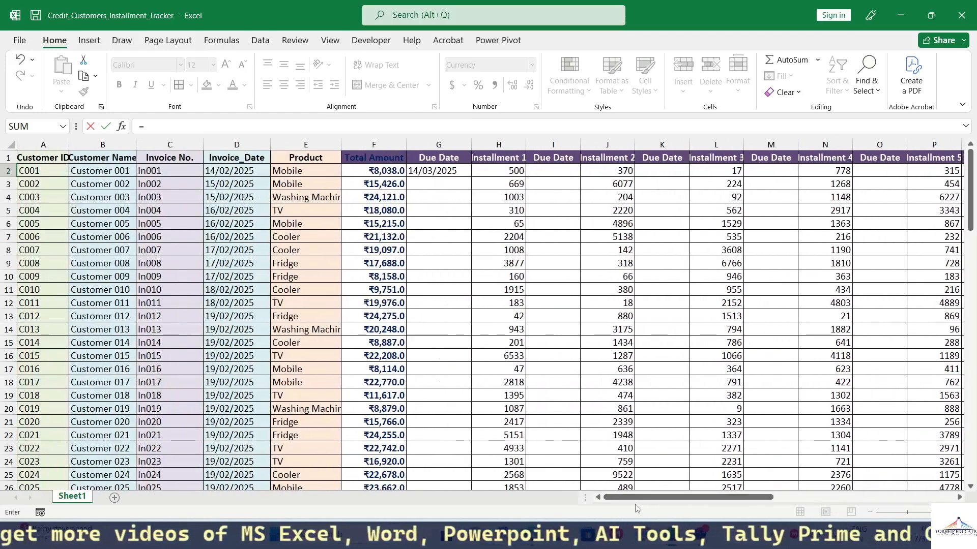
left_click(505, 174)
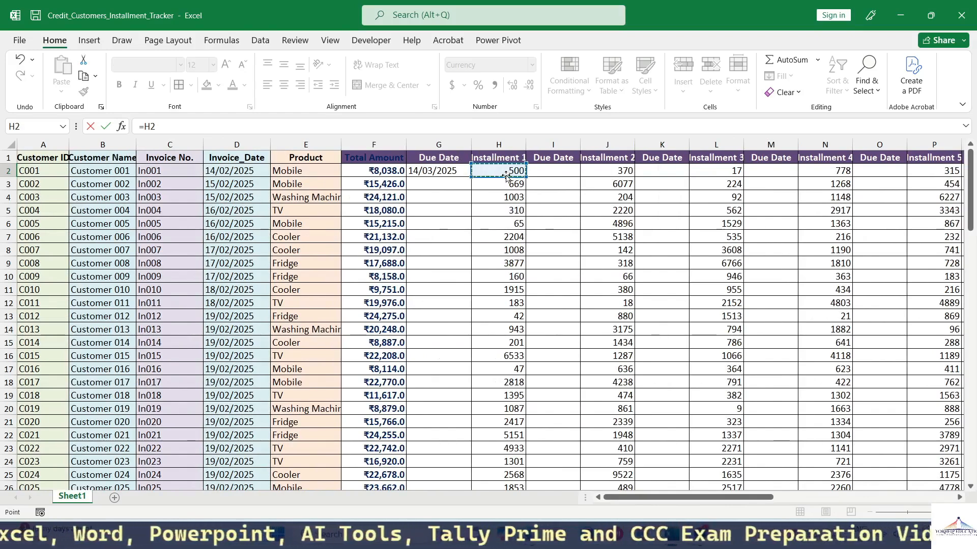
type("+")
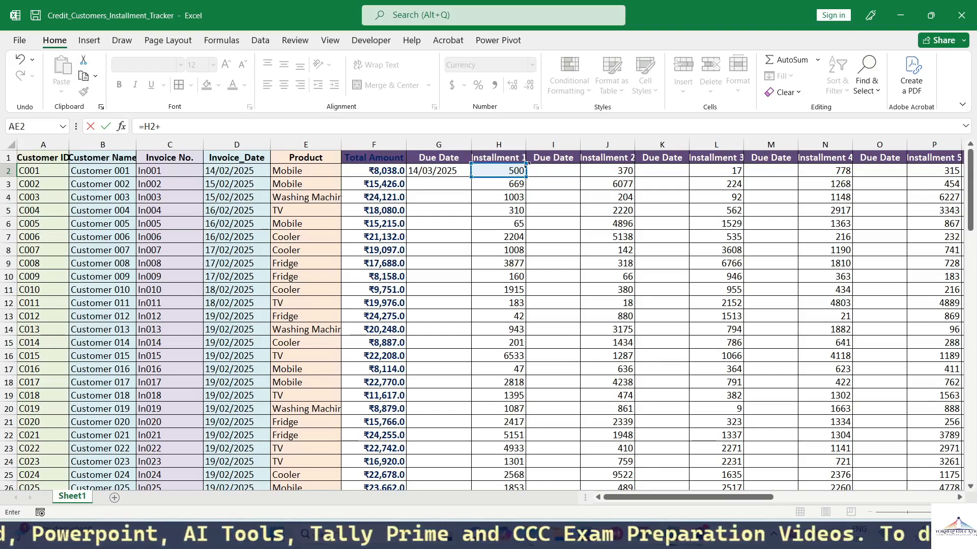
left_click(624, 171)
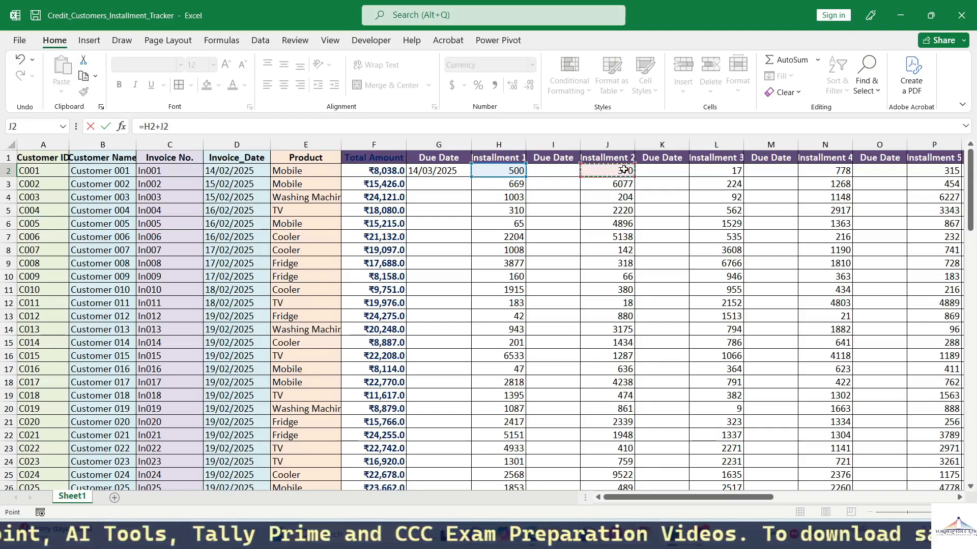
type("+")
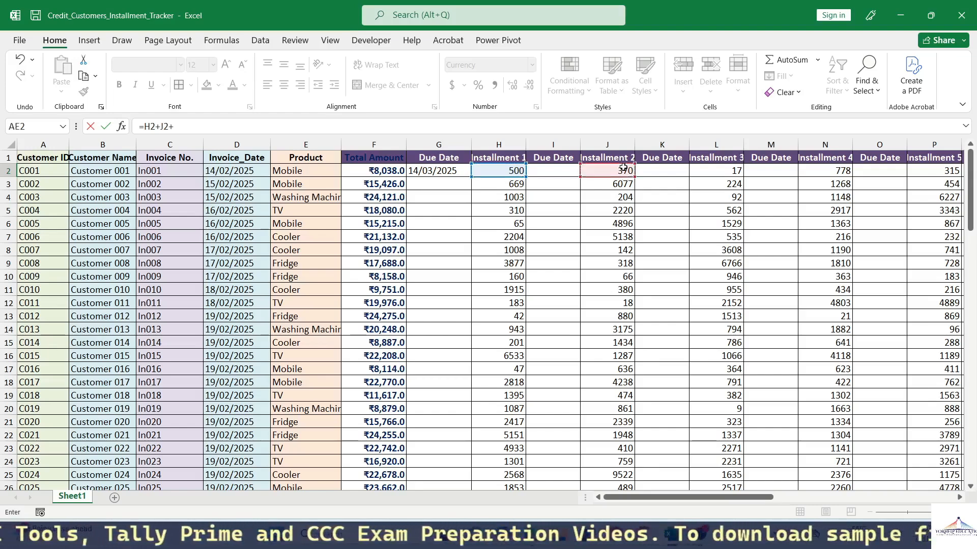
left_click(734, 171)
type("+")
left_click(829, 171)
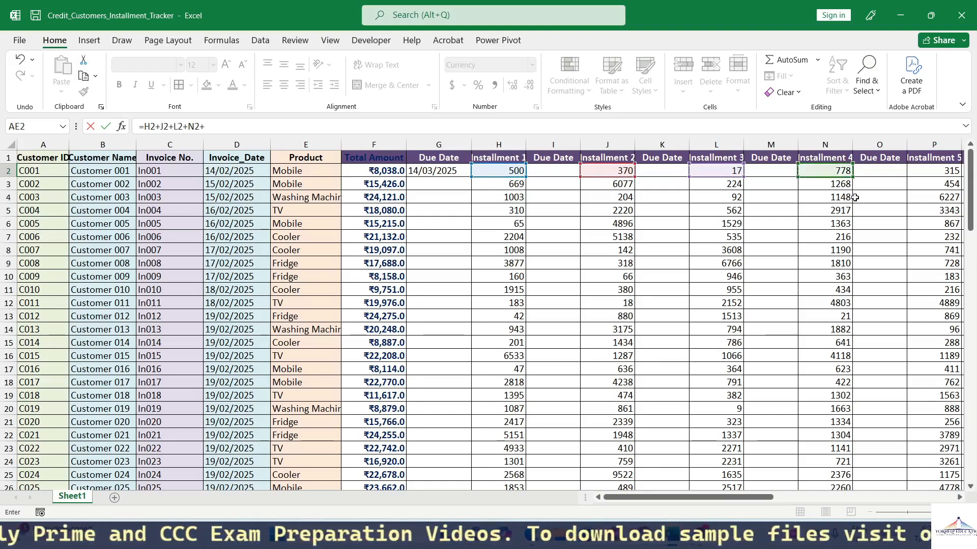
type("+")
Extend the Total Paid formula with installments 5 to 7 by adding P2, R2 and T2
scroll(662, 356, "right", 5)
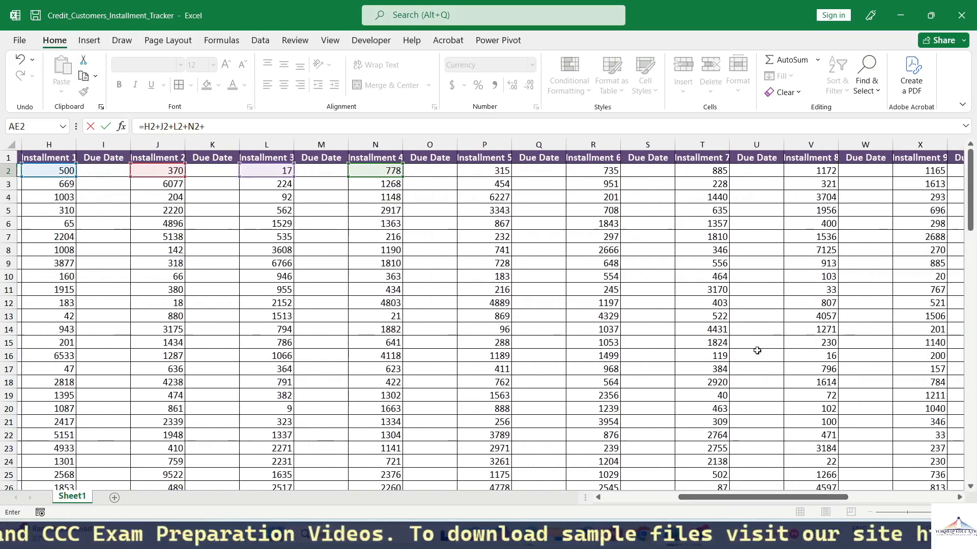
left_click(490, 171)
type("+")
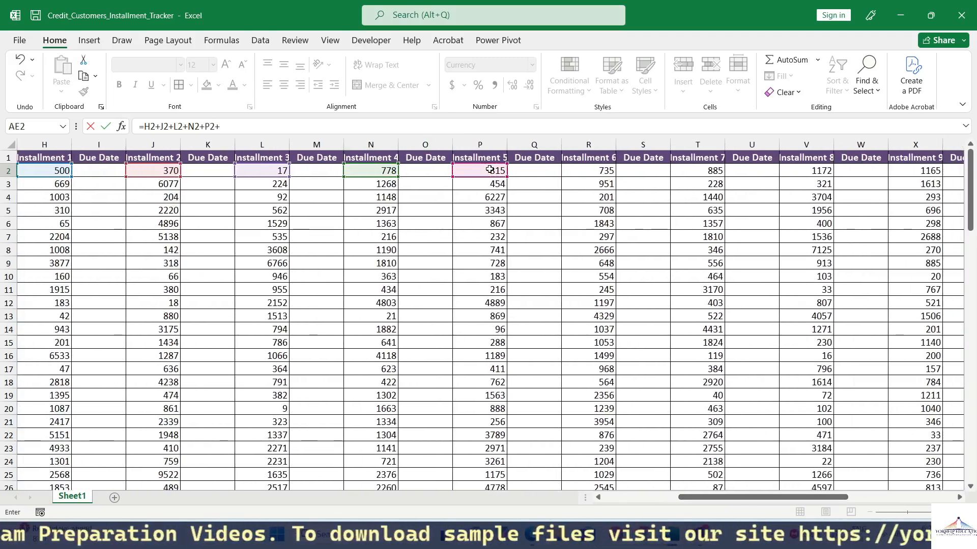
left_click(570, 171)
type("+")
left_click(705, 171)
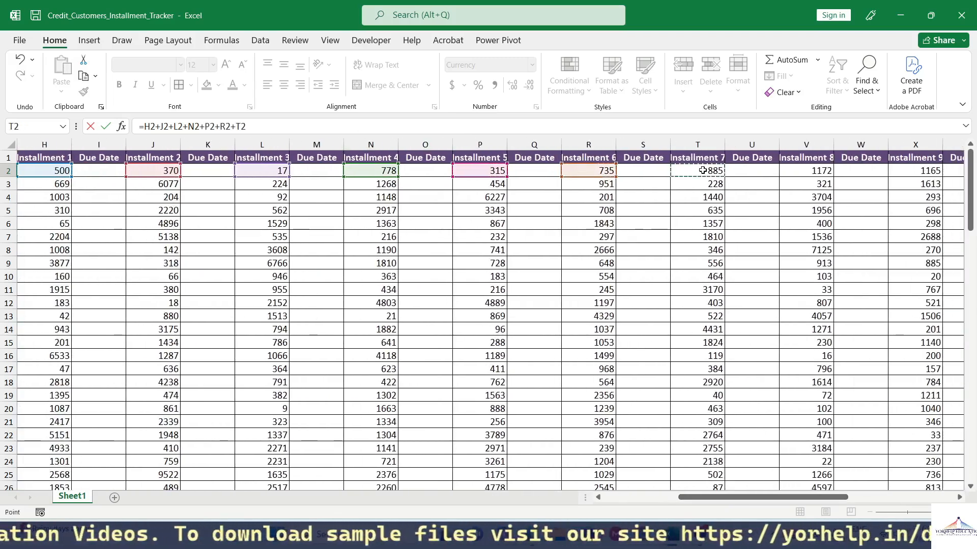
type("+")
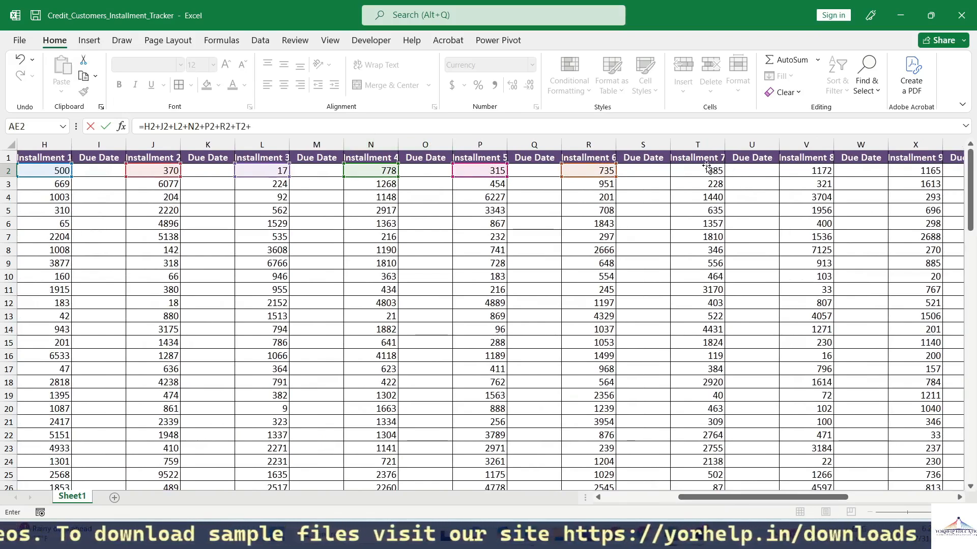
left_click(713, 174)
type("+")
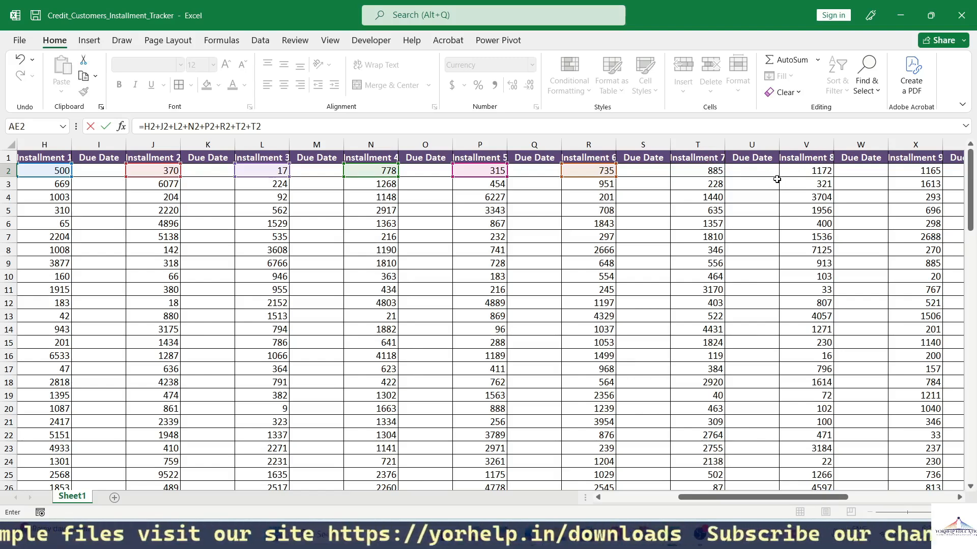
key("BackSpace")
key("BackSpace")
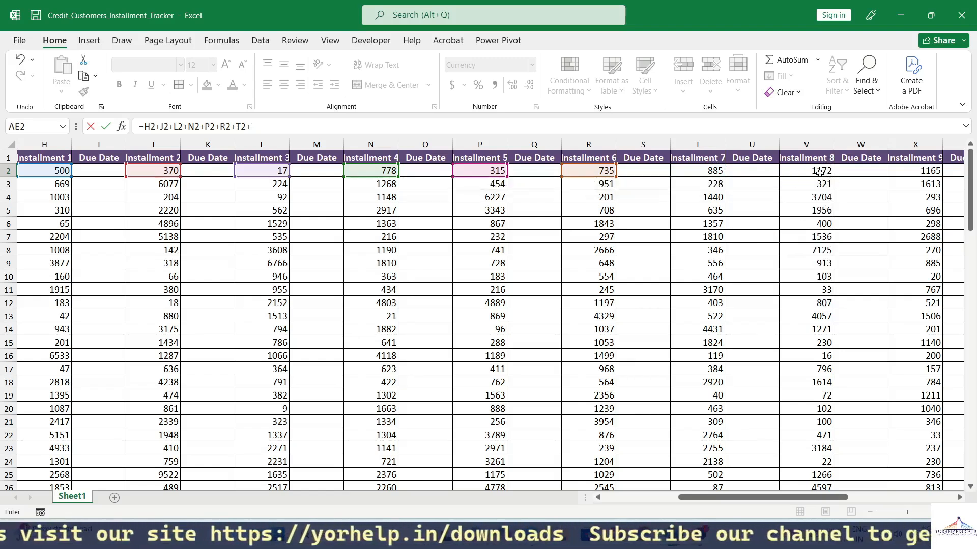
Complete the Total Paid formula in AE2 with installments 8 to 12 by adding V2, X2, Z2, AB2 and AD2
left_click(819, 173)
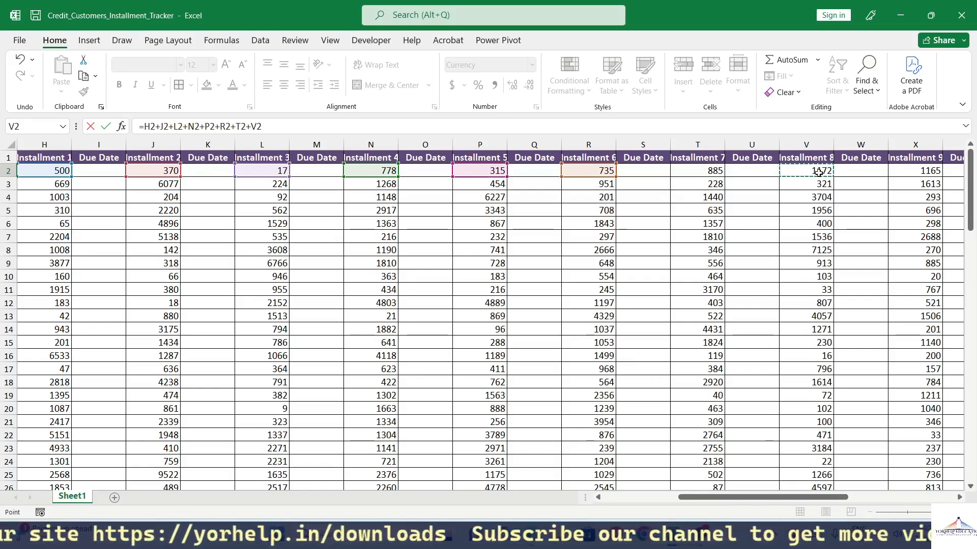
type("+")
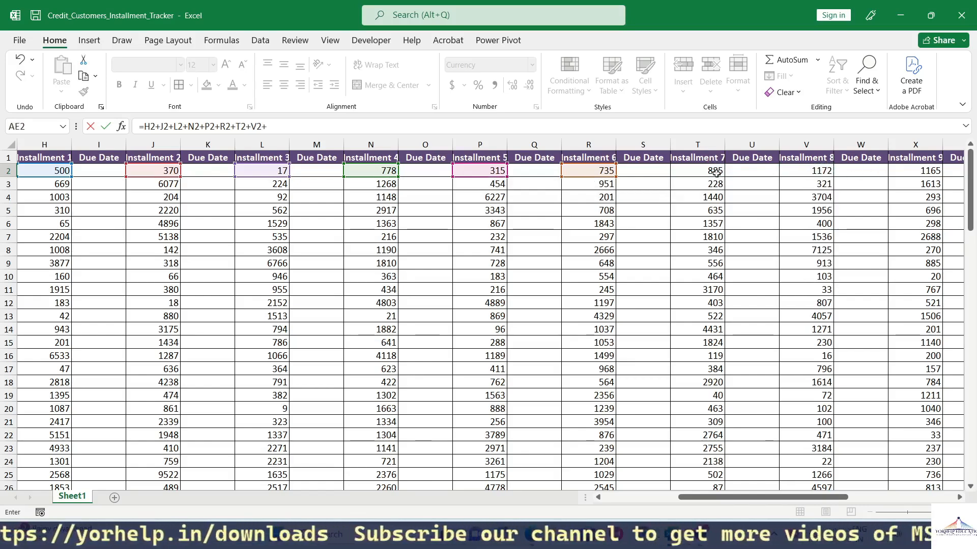
left_click(920, 172)
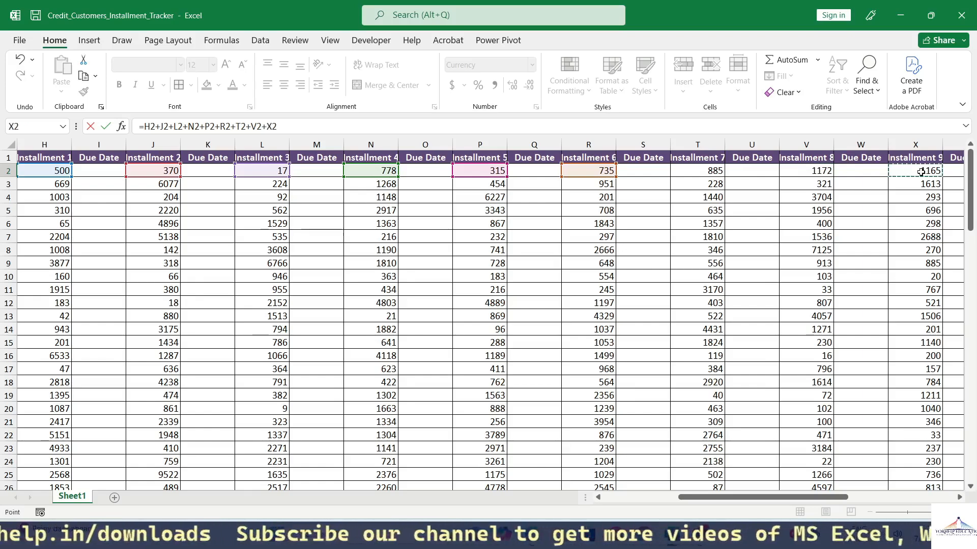
type("+")
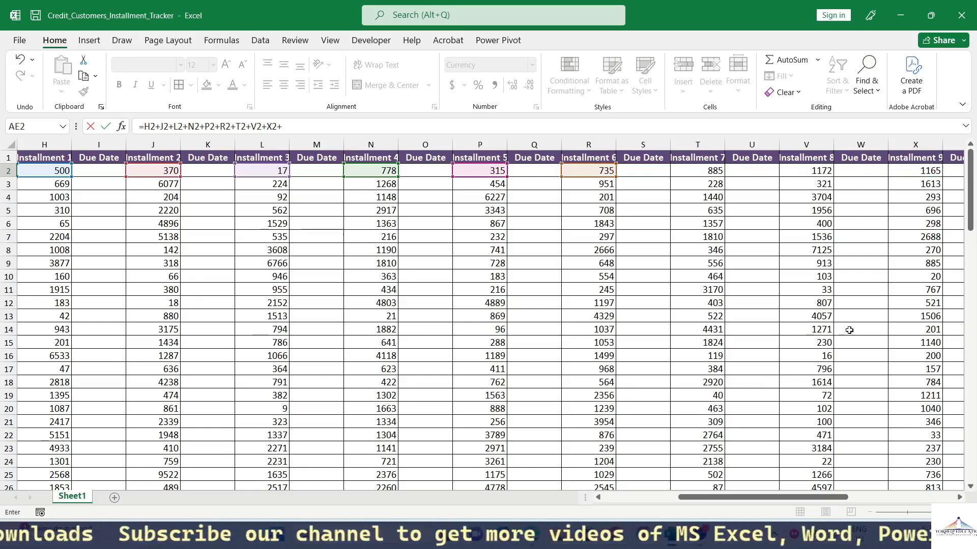
left_click_drag(787, 496, 870, 496)
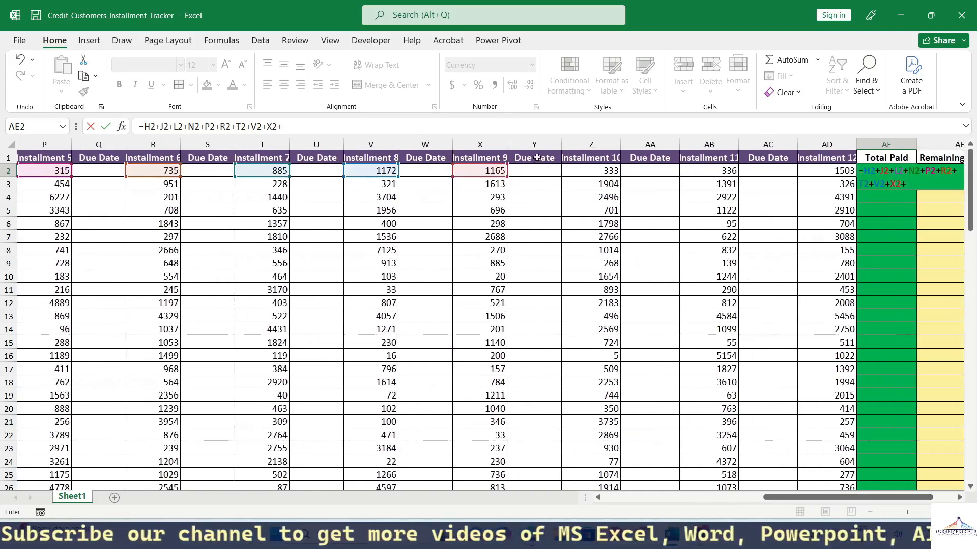
left_click(589, 170)
type("+")
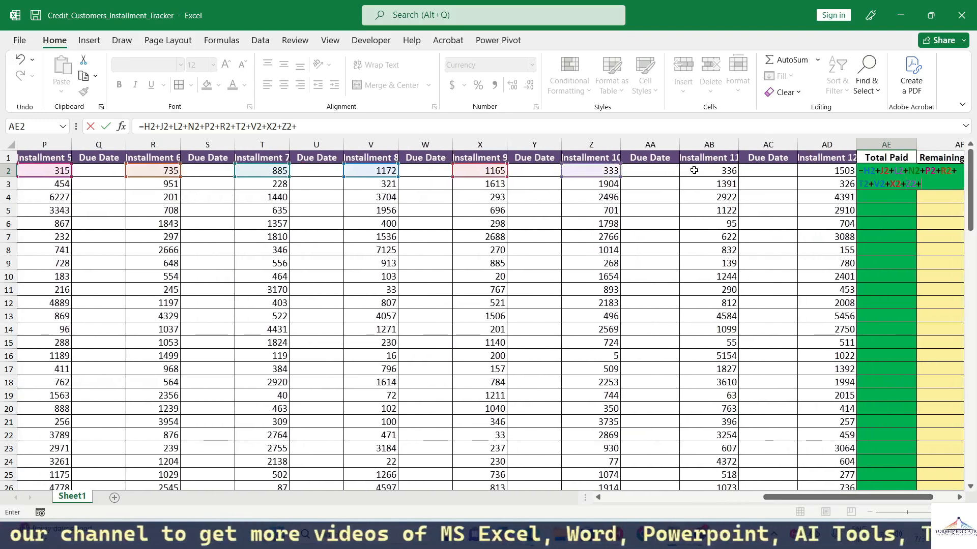
left_click(716, 170)
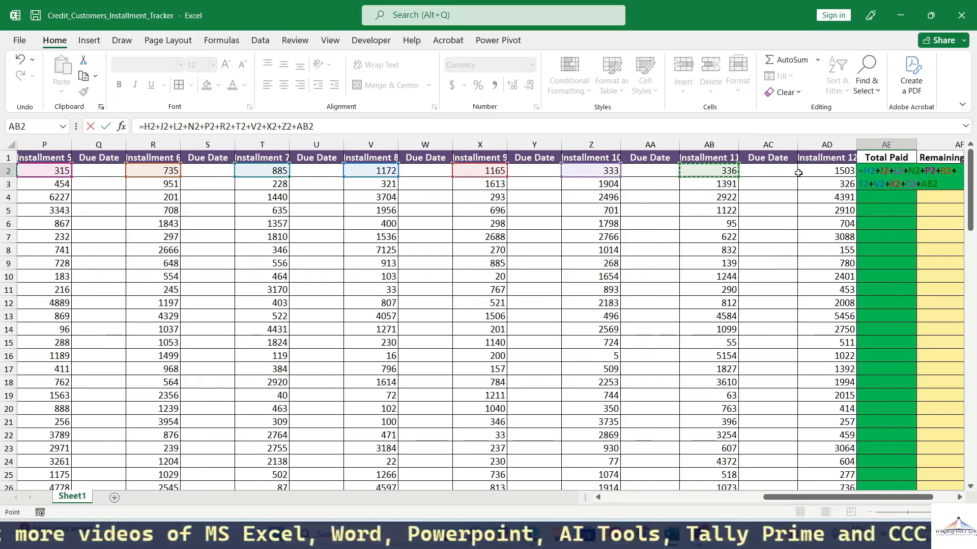
type("+")
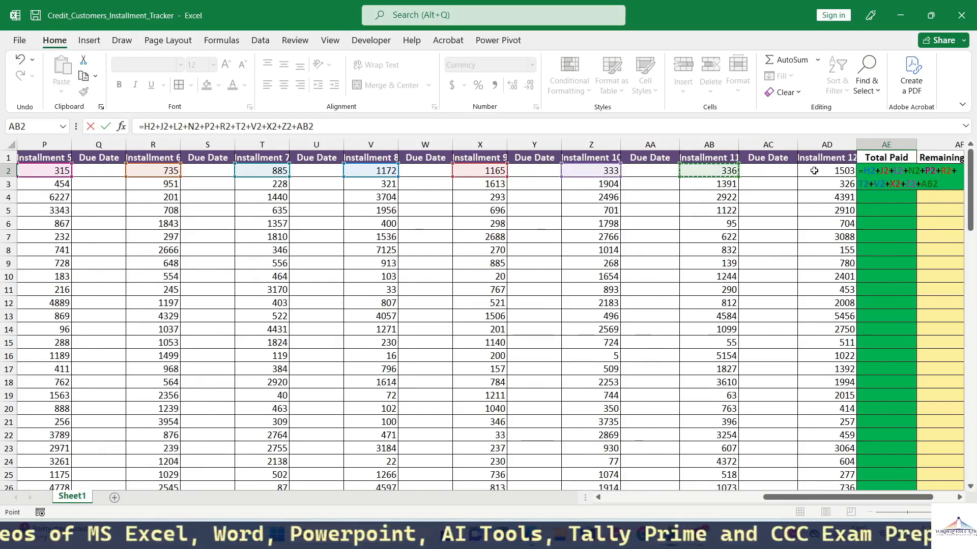
left_click(841, 171)
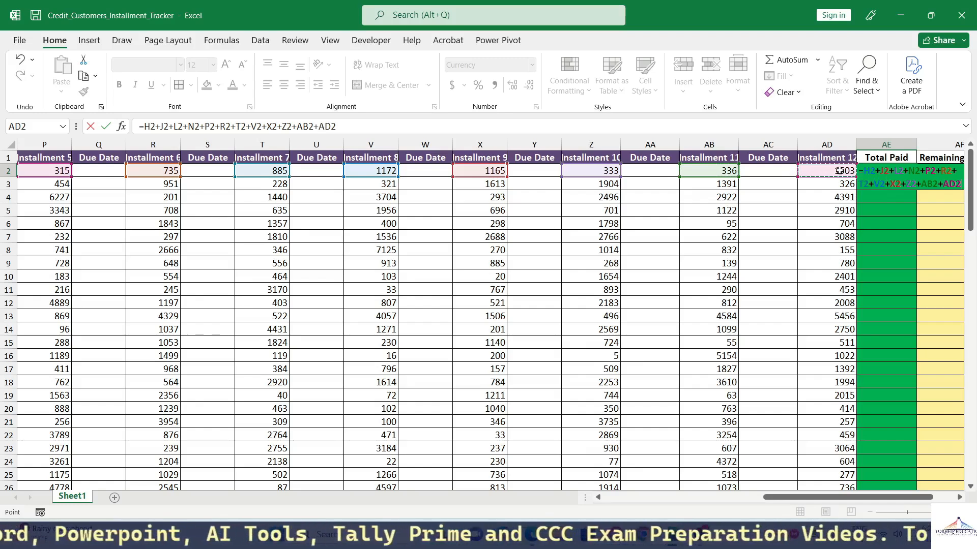
key("Return")
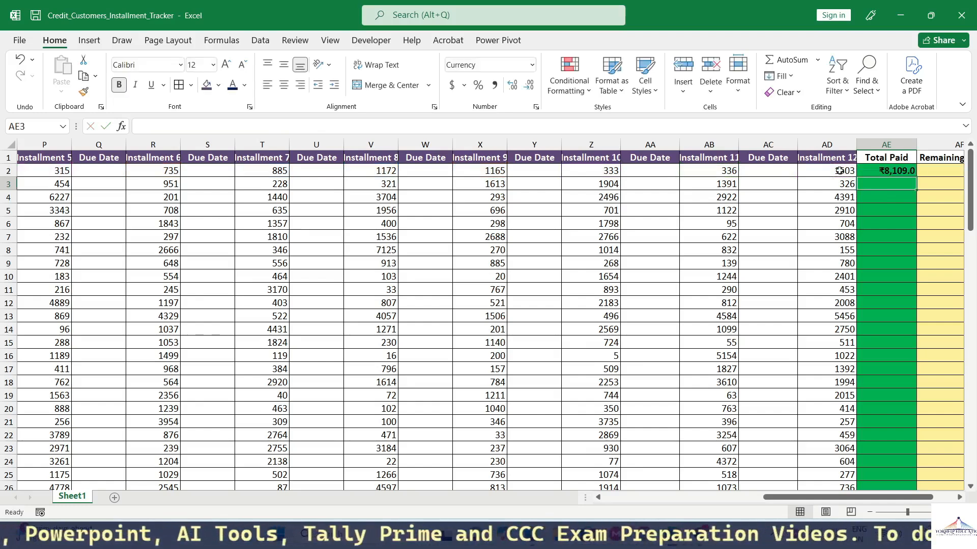
Enter the Remaining Balance formula =F2-AE2 in cell AF2 for the first customer
left_click(944, 169)
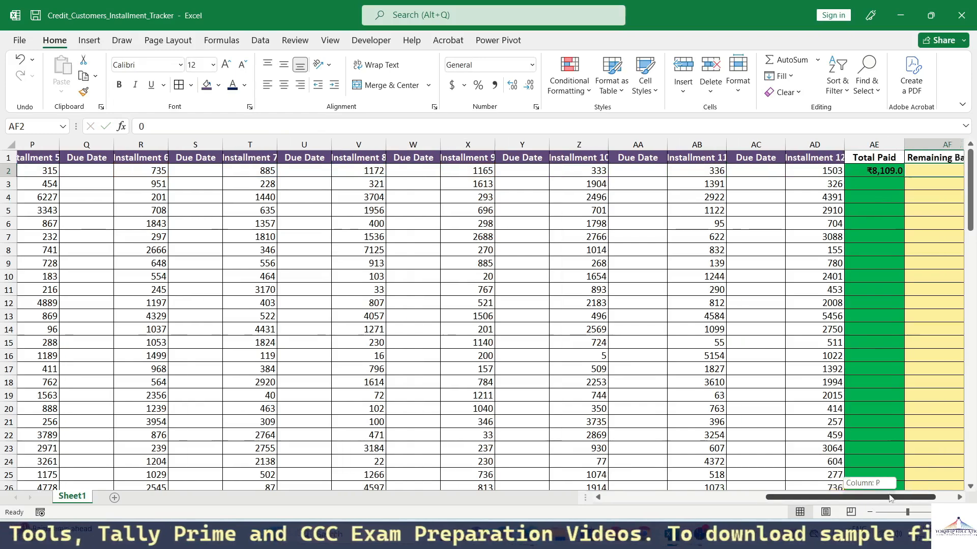
left_click_drag(891, 497, 913, 497)
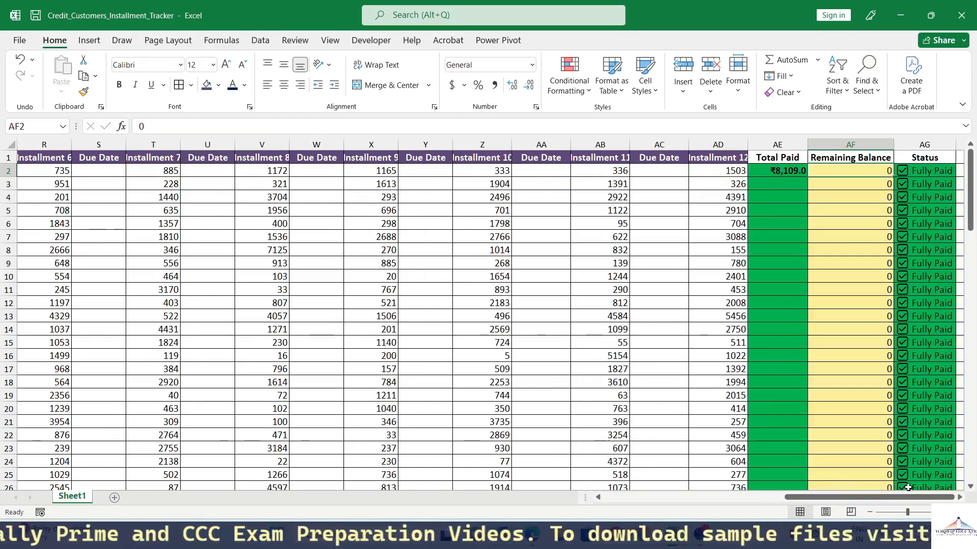
type("=")
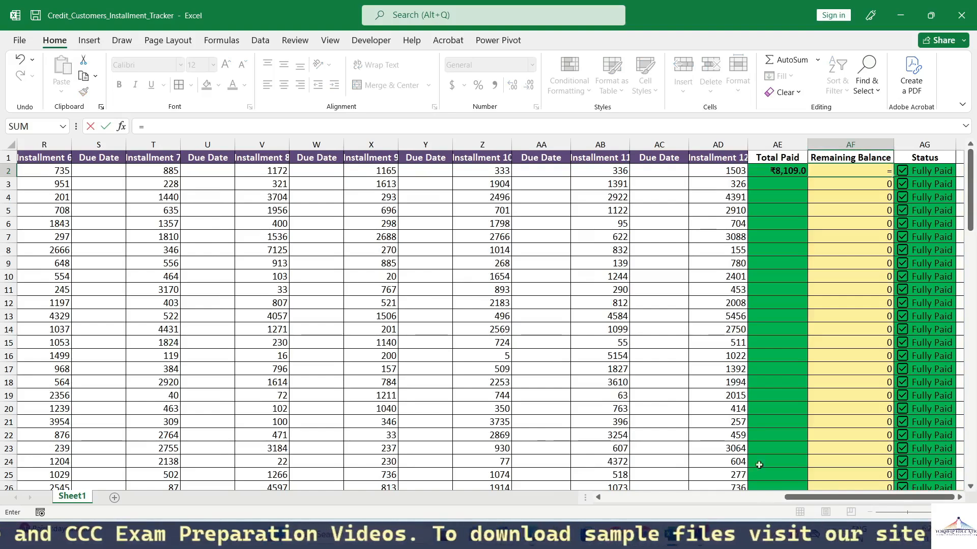
left_click_drag(811, 495, 955, 498)
left_click(383, 171)
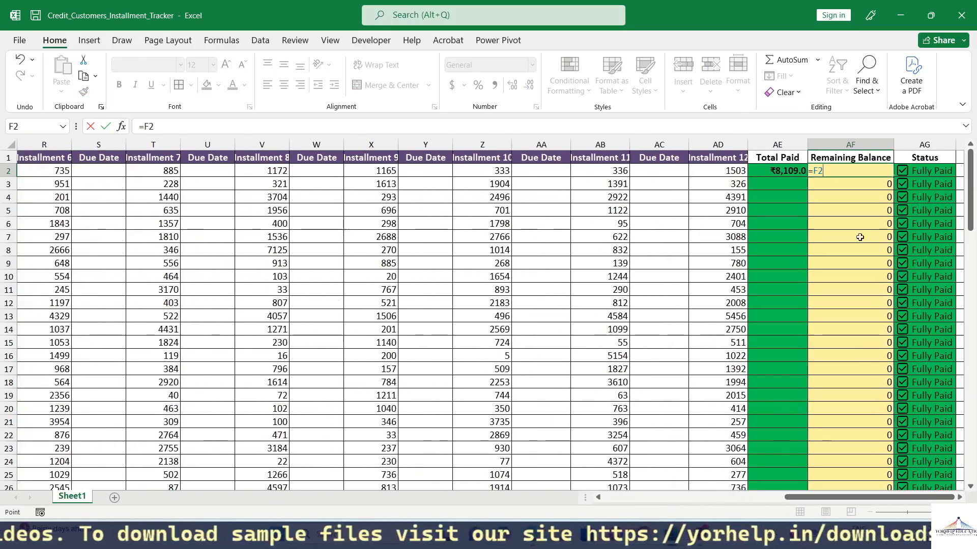
type("-")
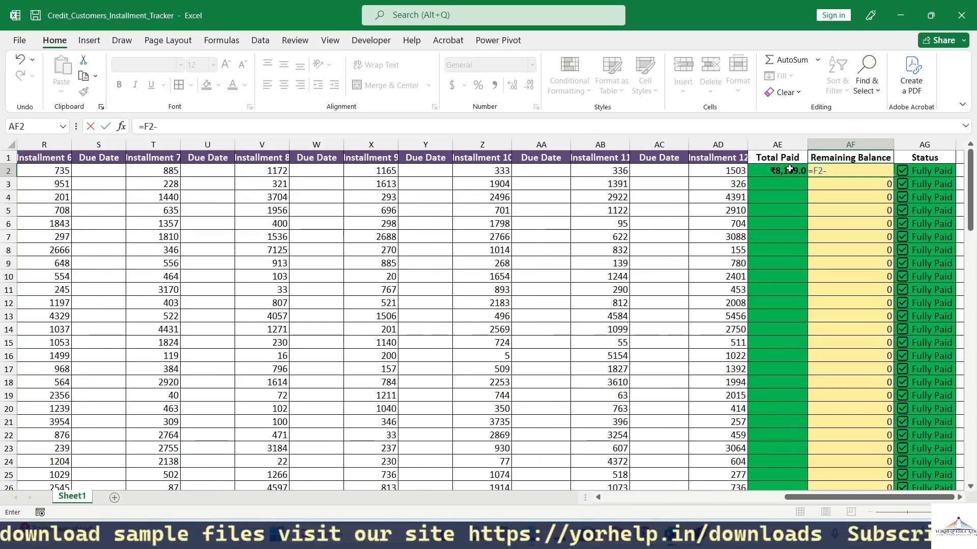
left_click(789, 169)
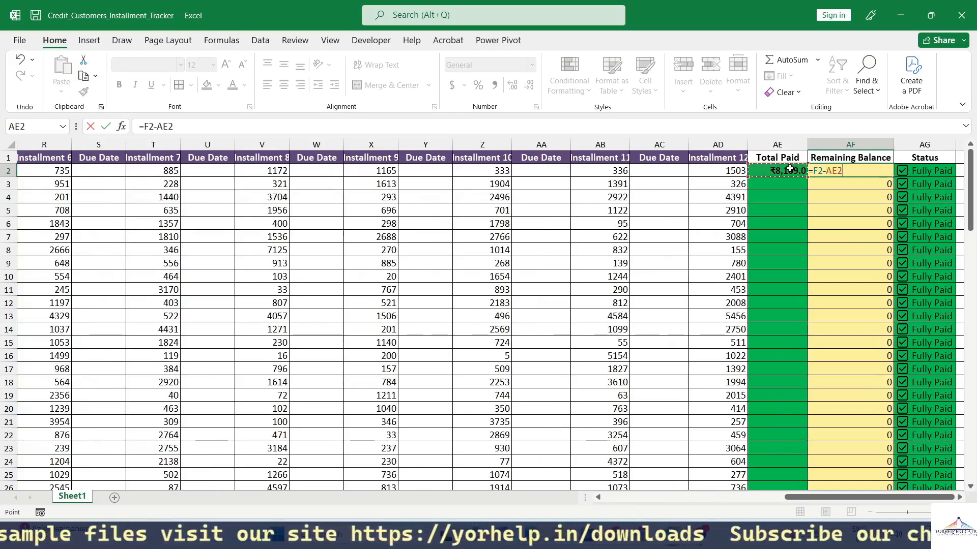
key("Return")
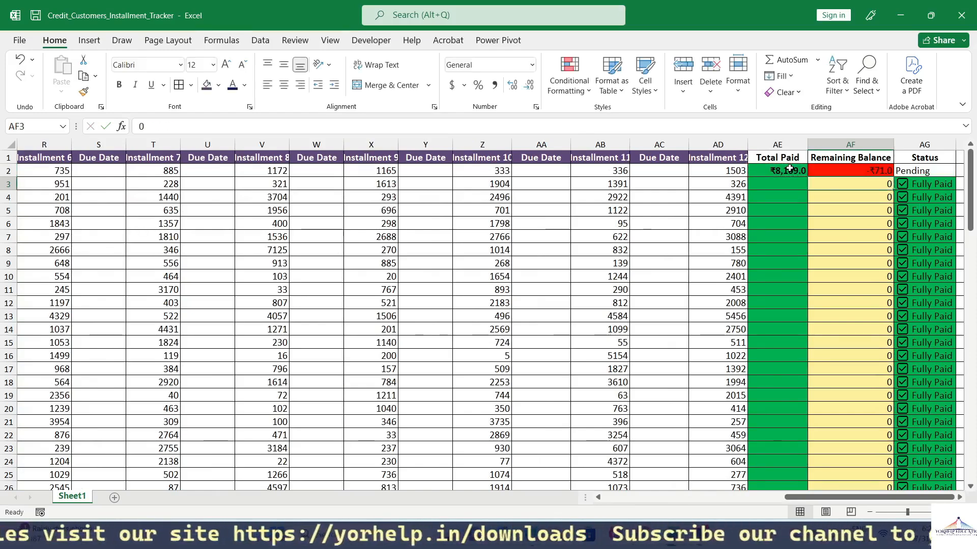
key("Up")
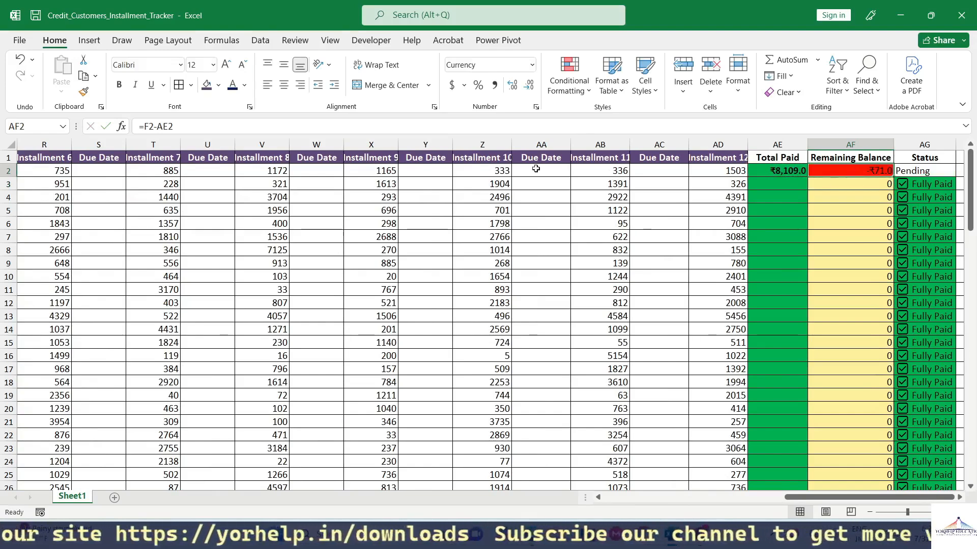
Set the first customer's Installment 10 in Z2 and Installment 11 in AB2 to 300 each
left_click(488, 173)
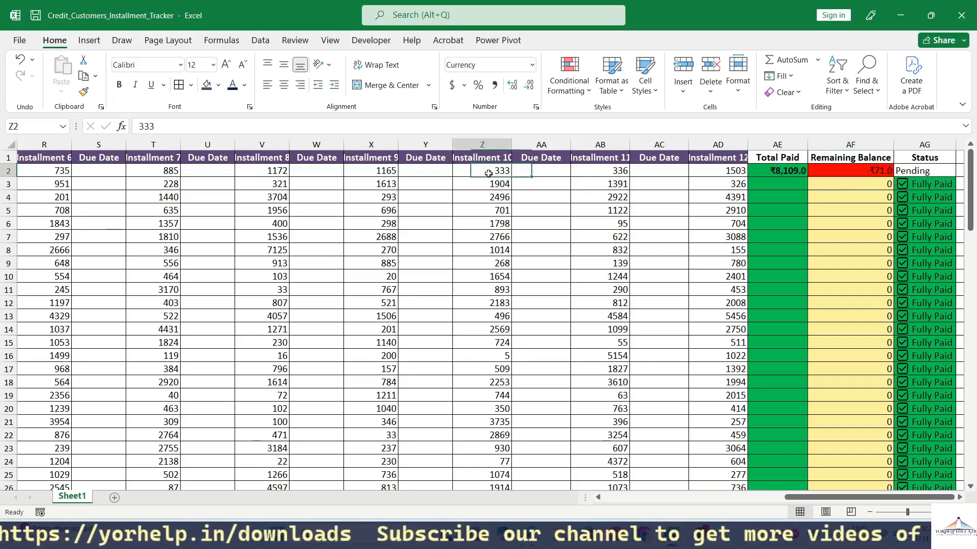
type("300")
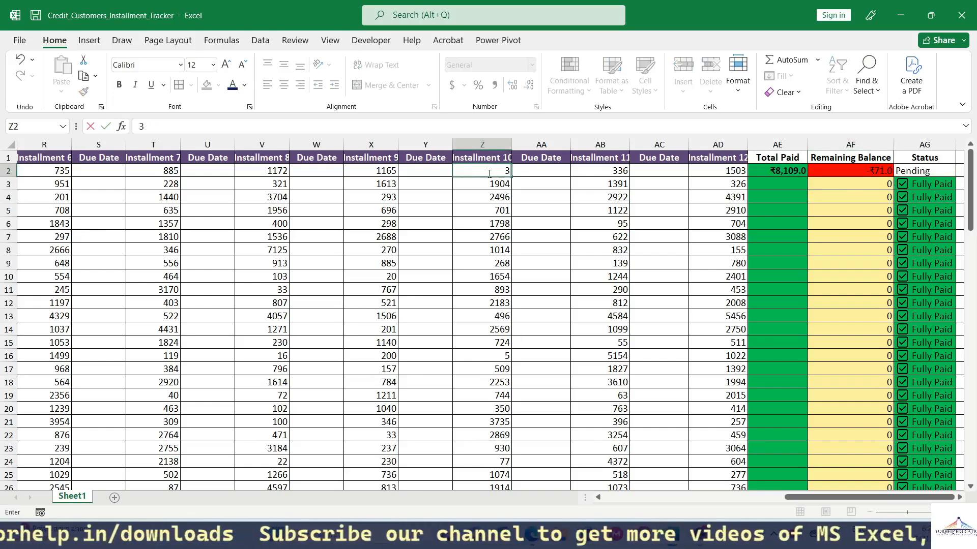
left_click(615, 173)
type("300")
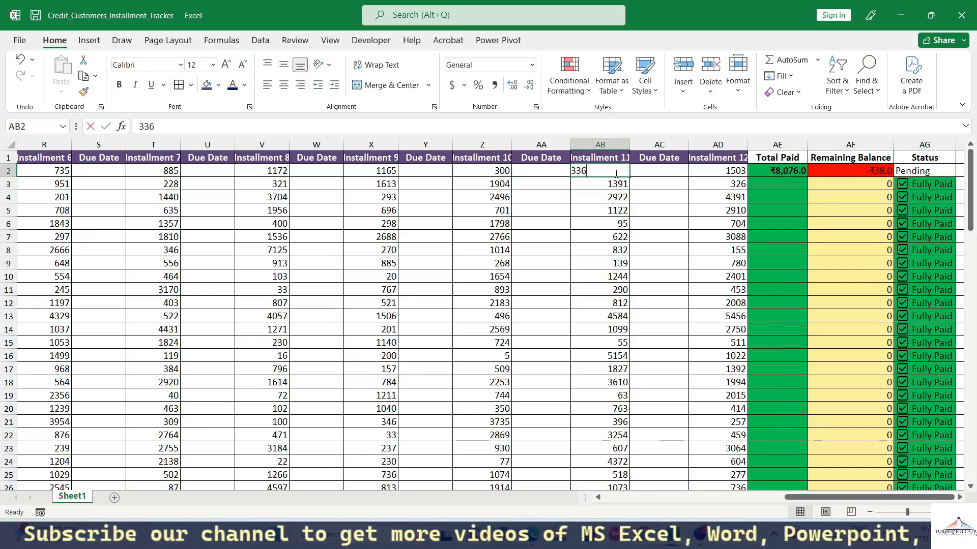
Set the first customer's Installment 12 amount in cell AD2 to 1502
left_click(733, 175)
type("15")
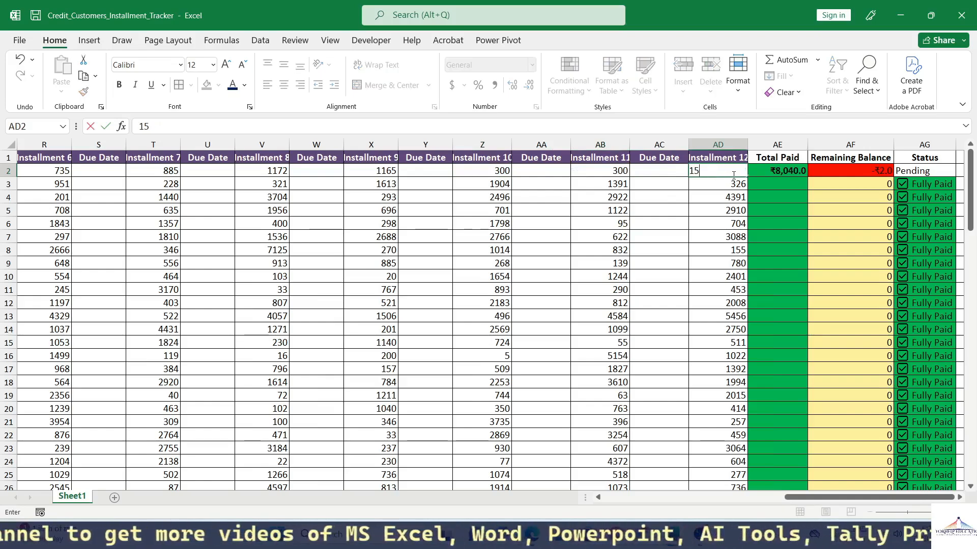
type("02")
key("Return")
Edit the Installment 12 amount in AD2 to 1501 and check the Status cell AG2
left_click(735, 171)
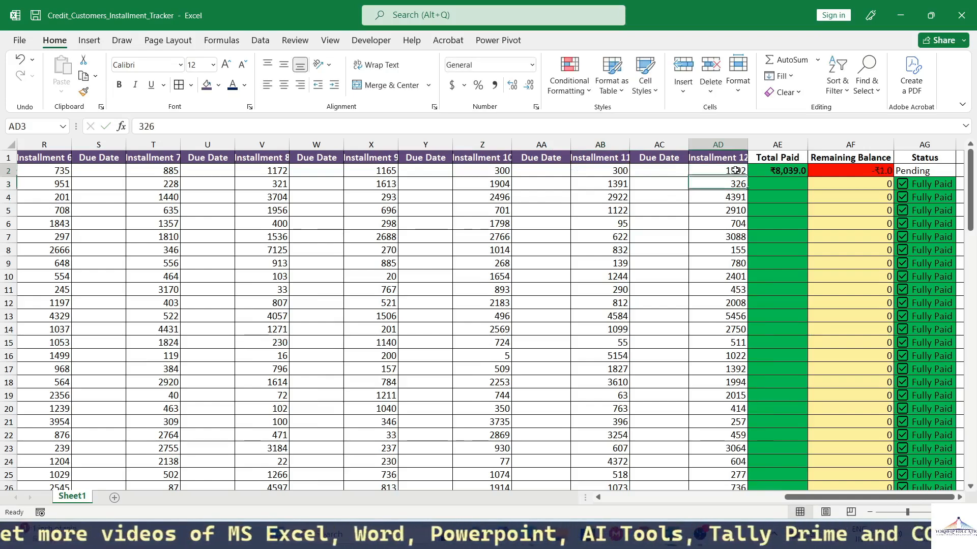
left_click(192, 120)
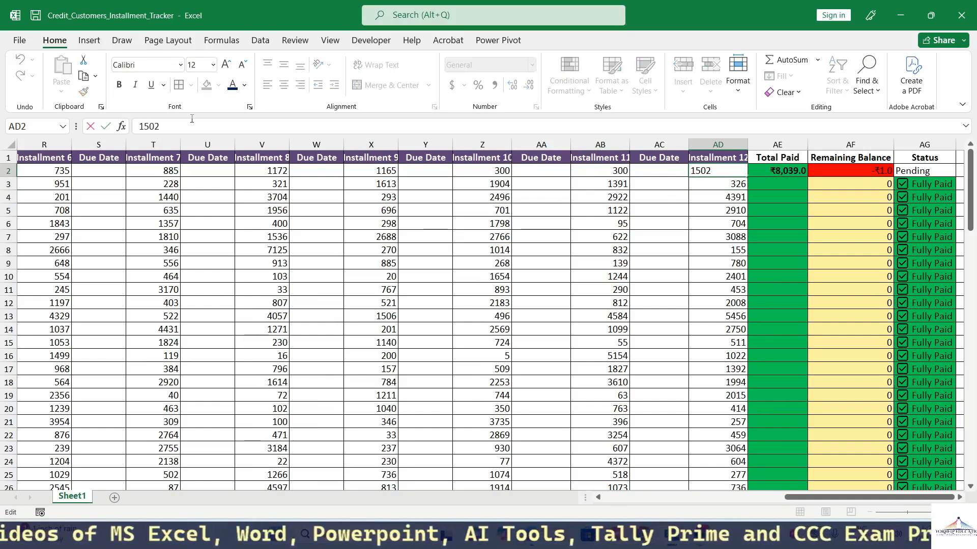
key("BackSpace")
type("1")
key("Return")
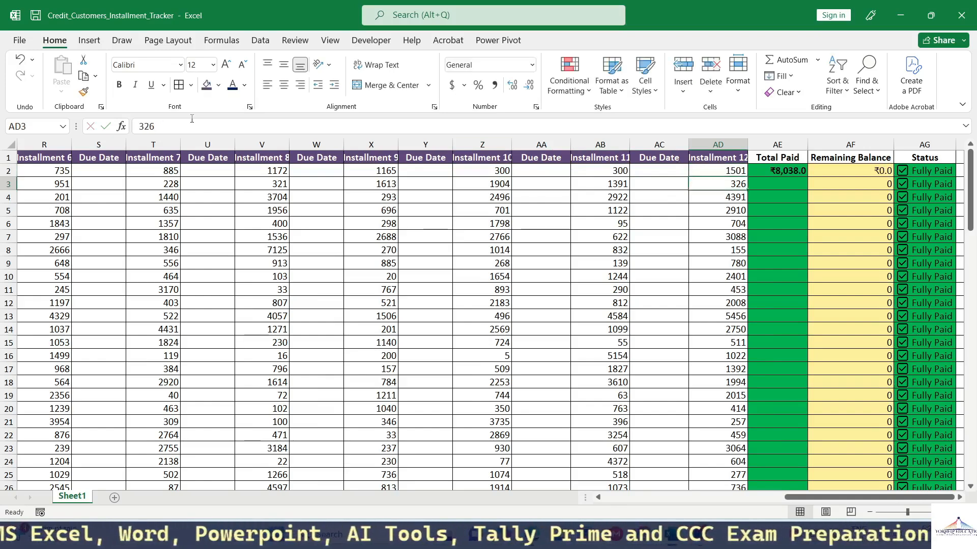
left_click(924, 166)
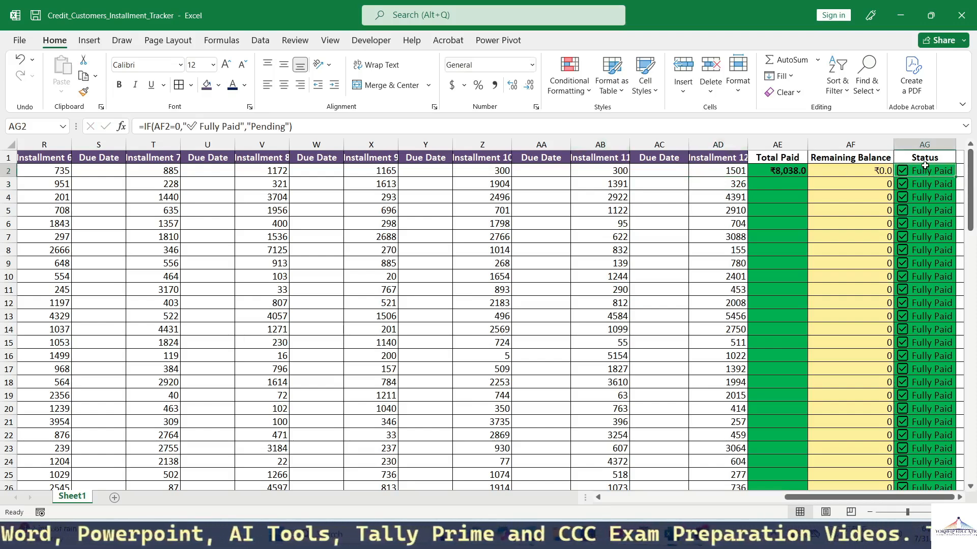
Set the first customer's Installment 12 amount in cell AD2 to 1400
left_click(729, 171)
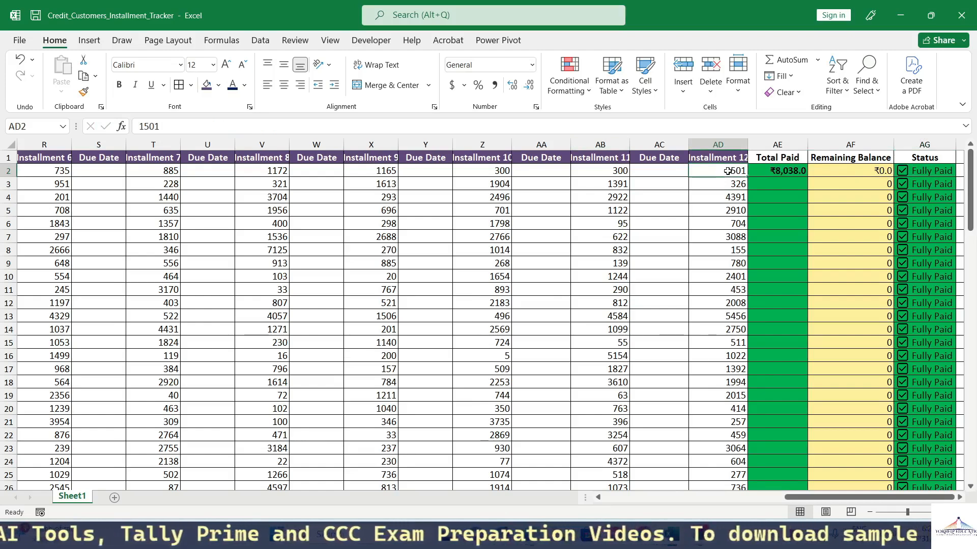
type("1")
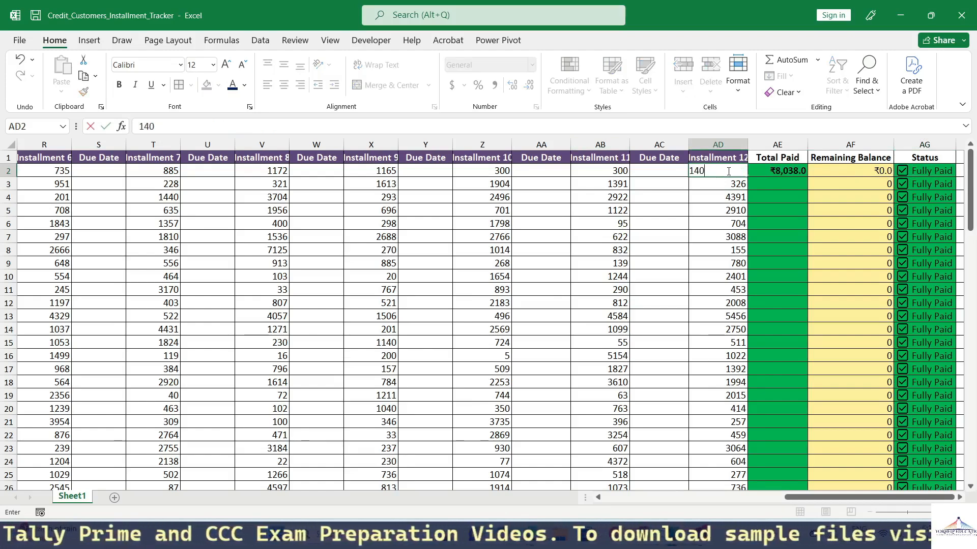
key("Return")
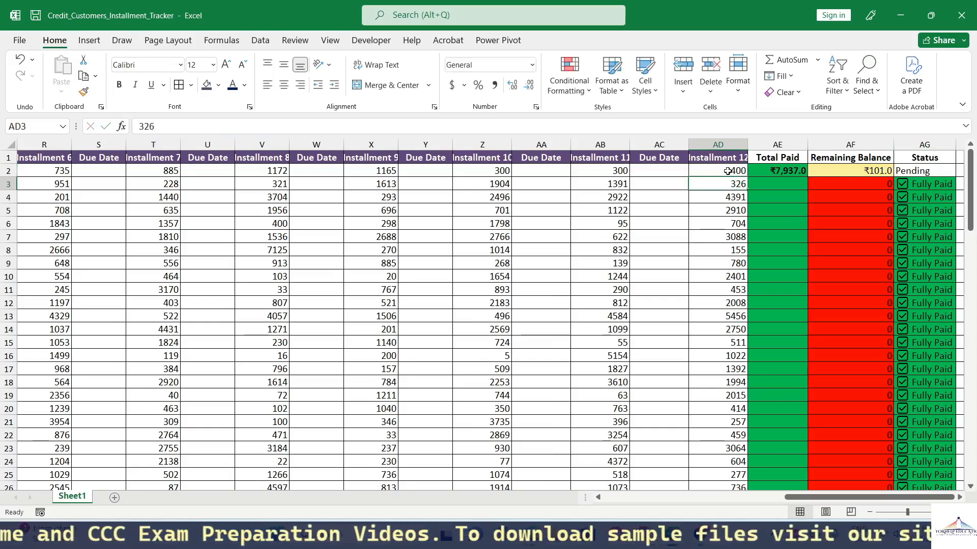
Review the Remaining Balance, Status and Total Paid formulas of the first customer in AF2, AG2 and AE2
left_click(884, 170)
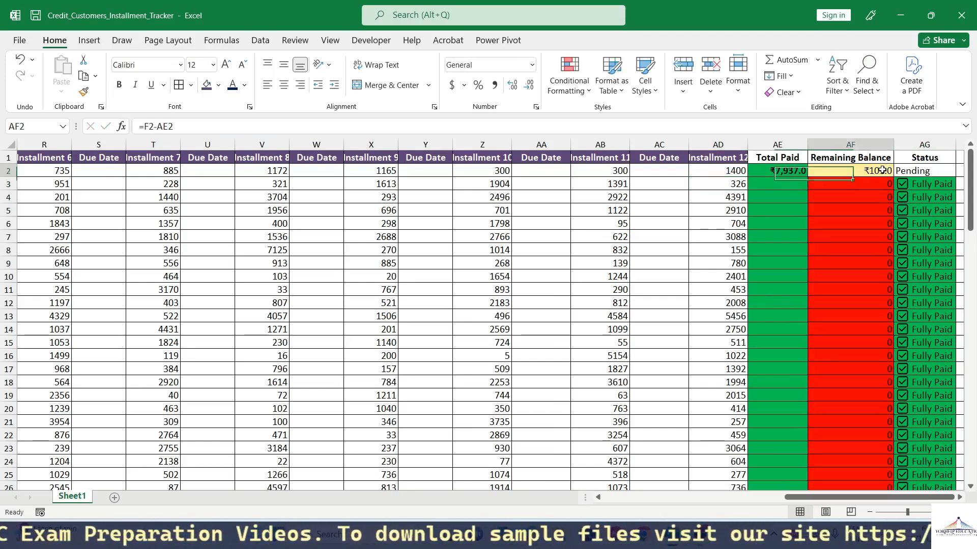
left_click(917, 172)
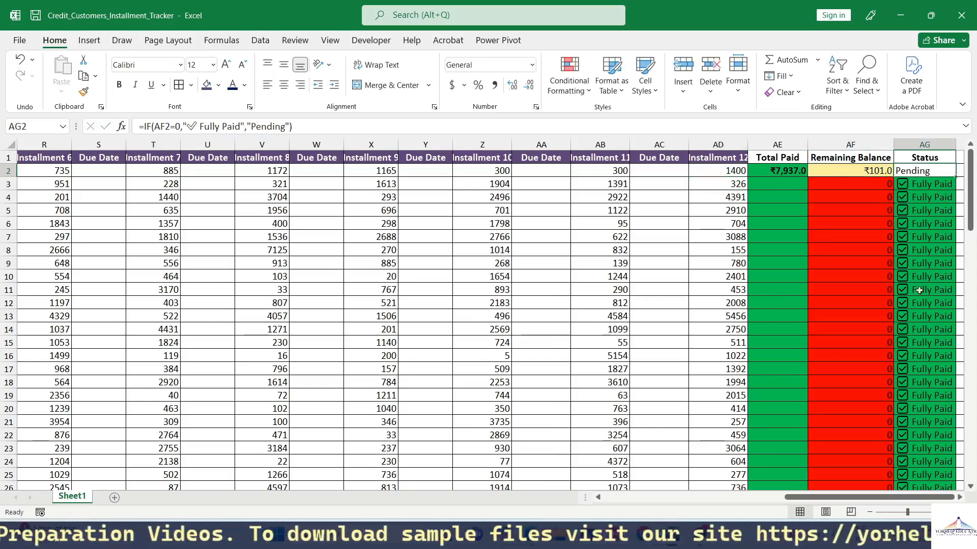
left_click(959, 497)
left_click(960, 497)
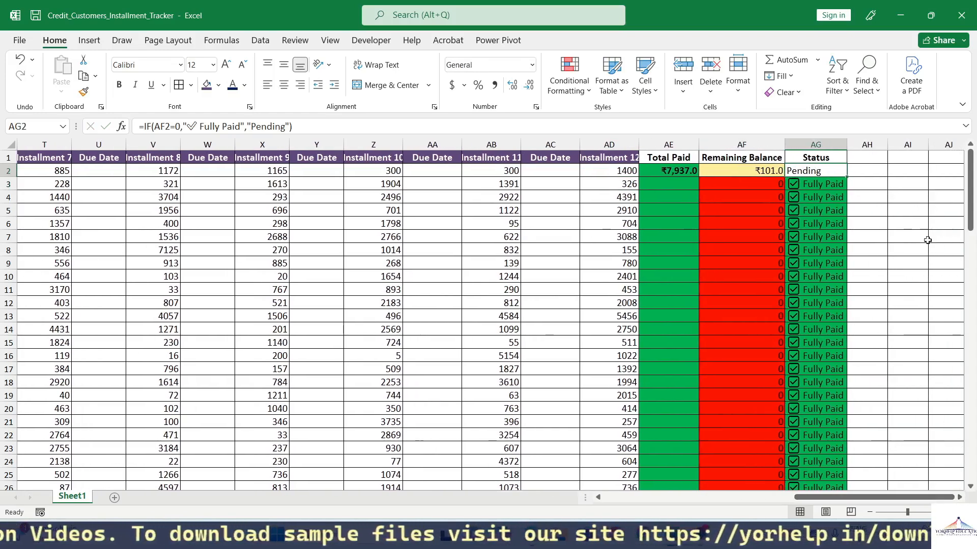
left_click(817, 161)
left_click(818, 170)
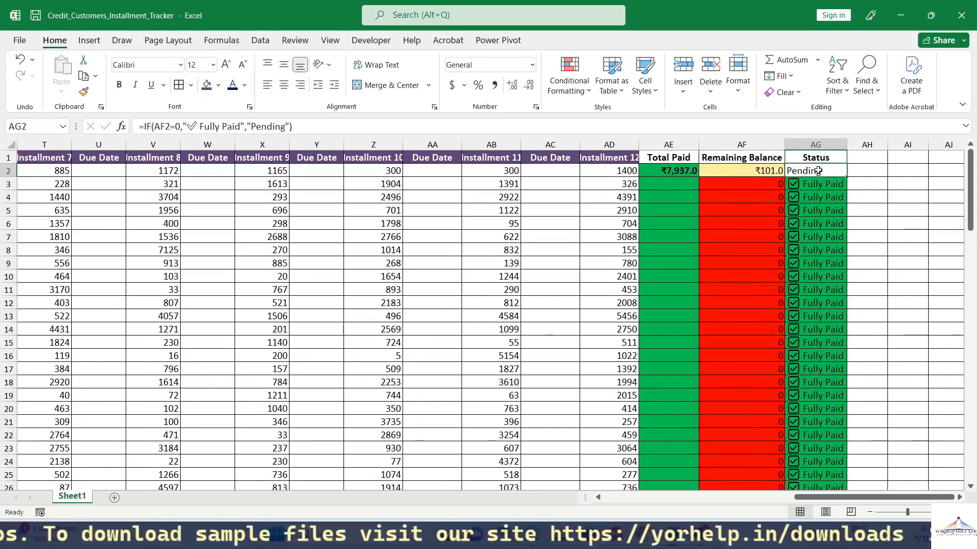
left_click(771, 171)
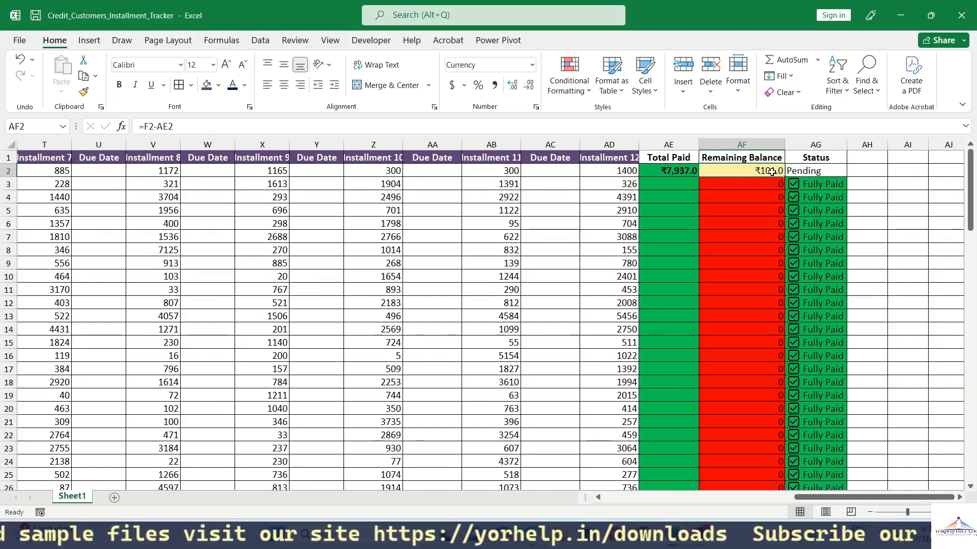
left_click(694, 171)
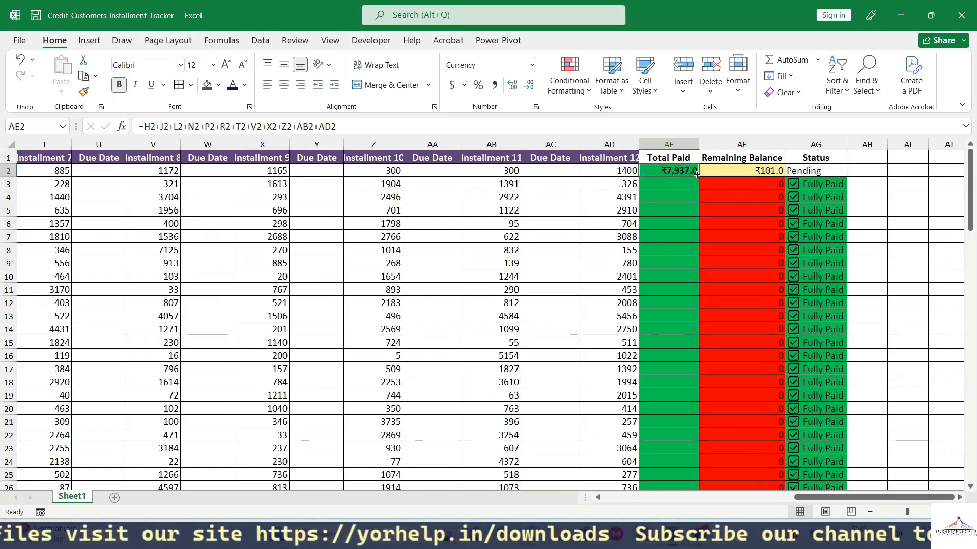
Fill the Total Paid, Remaining Balance and Status formulas from AE2, AF2 and AG2 down through all customer rows
double_click(697, 174)
left_click(746, 171)
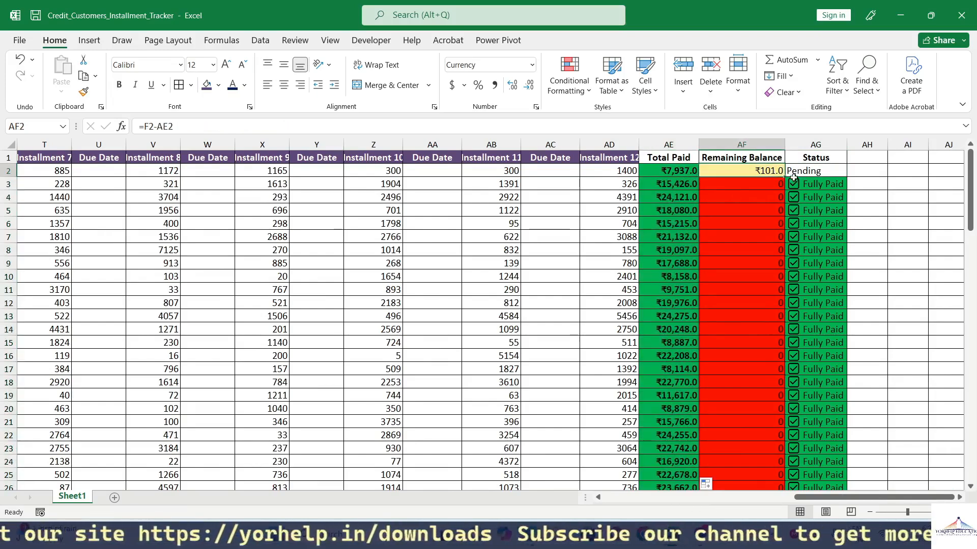
double_click(786, 176)
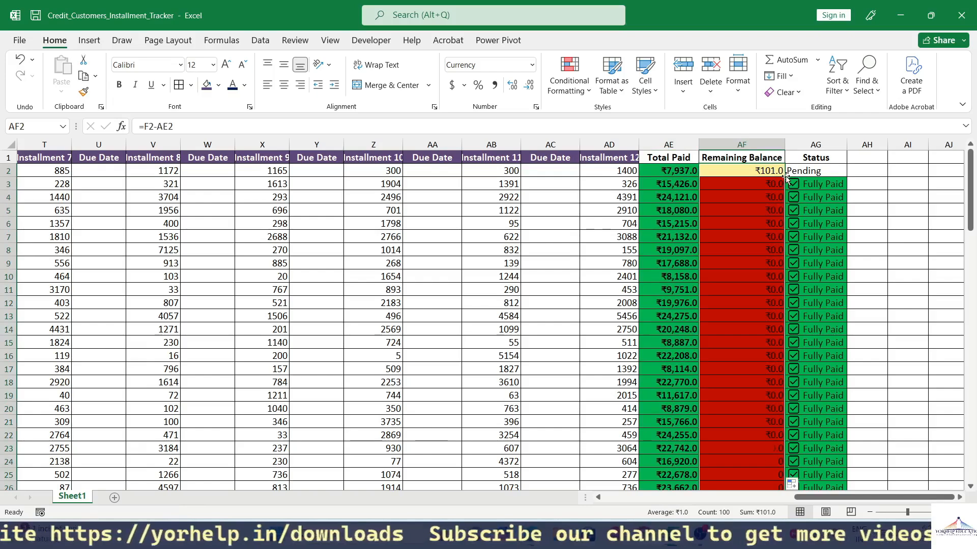
left_click(816, 172)
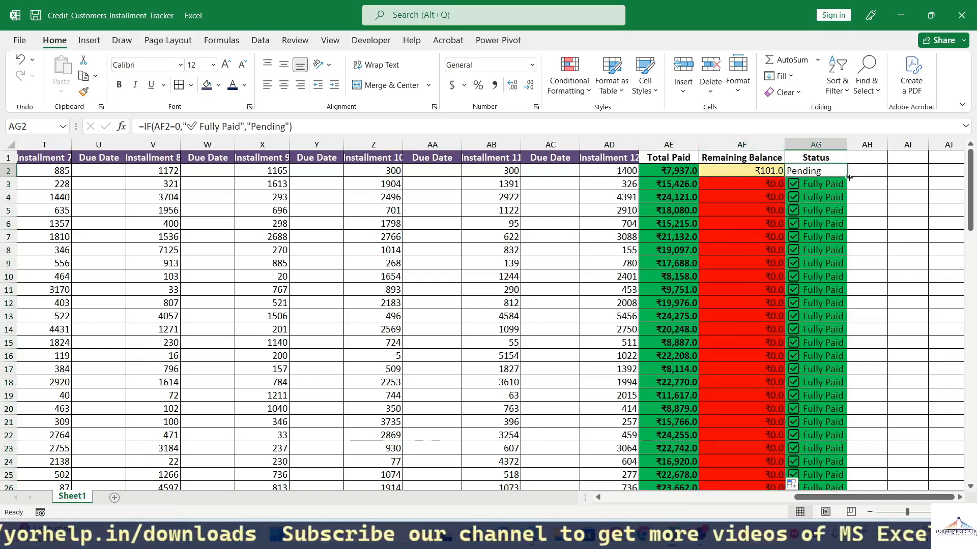
double_click(849, 178)
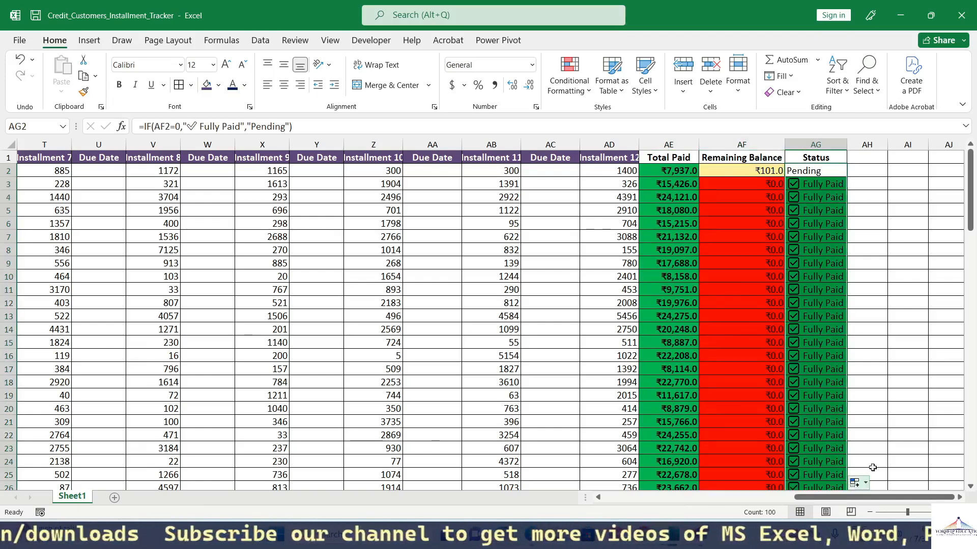
left_click(831, 210)
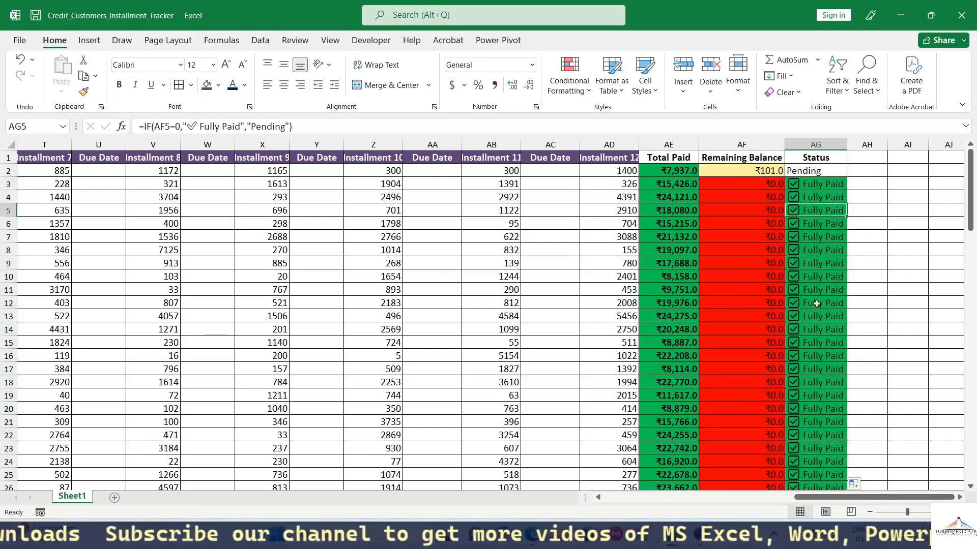
Set the Installment 11 amounts to 390 in cell AB3 and 500 in cell AB5
left_click(614, 187)
left_click(504, 184)
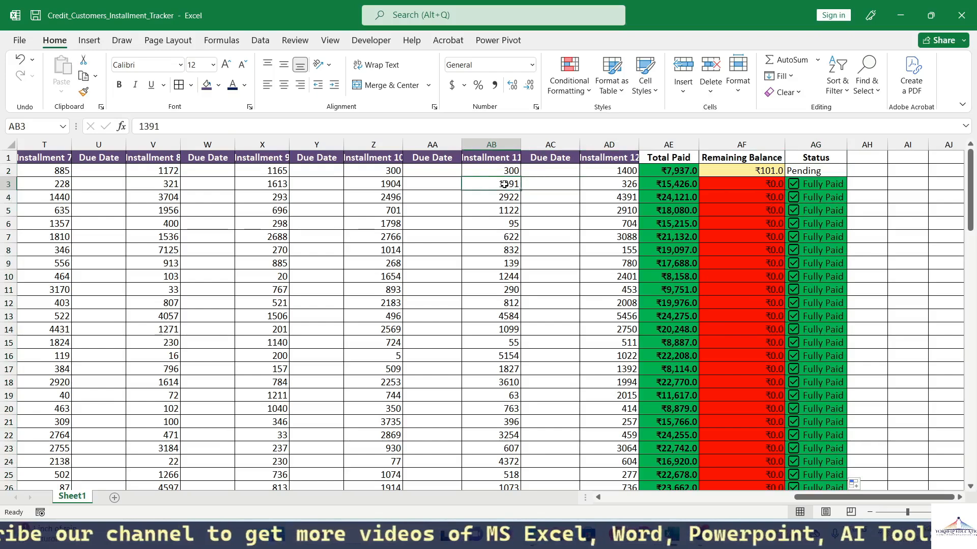
type("39")
key("Return")
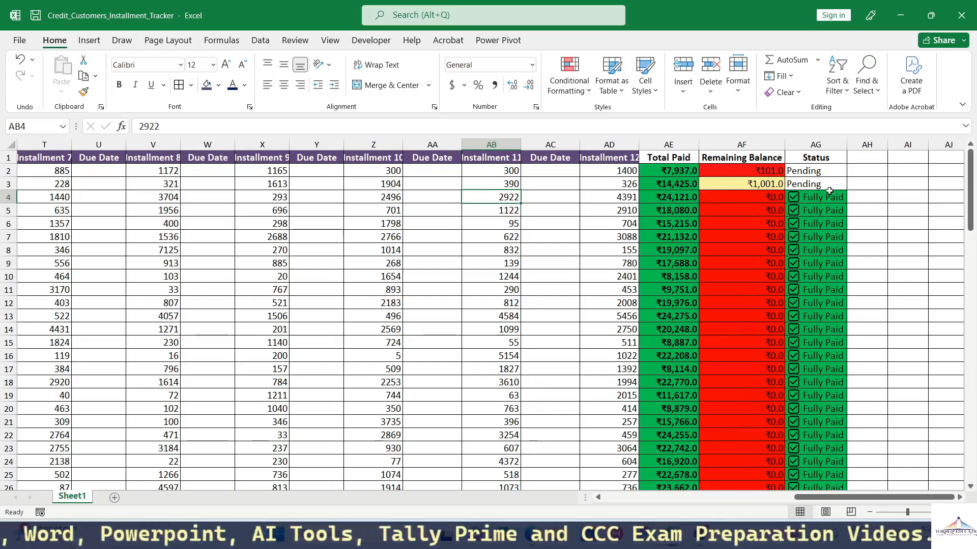
left_click(506, 210)
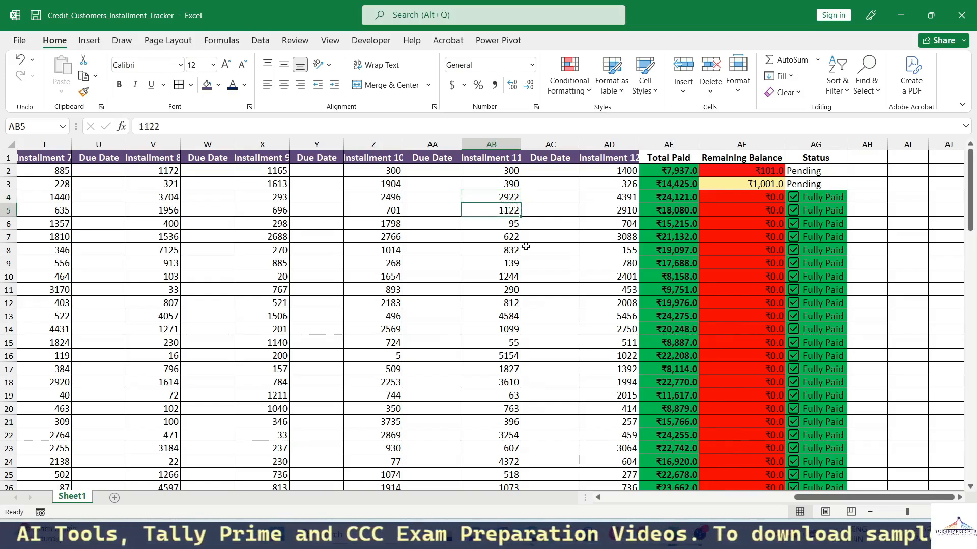
type("500")
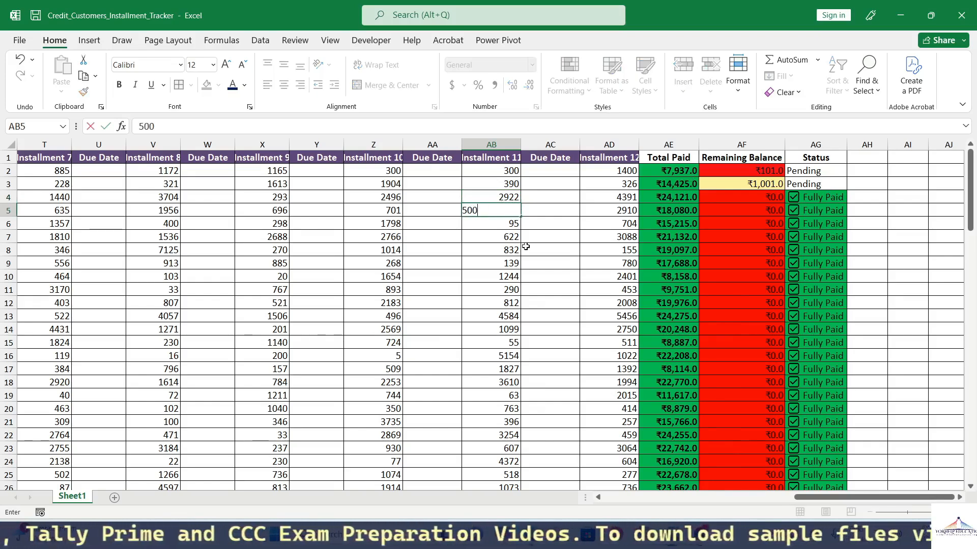
key("Return")
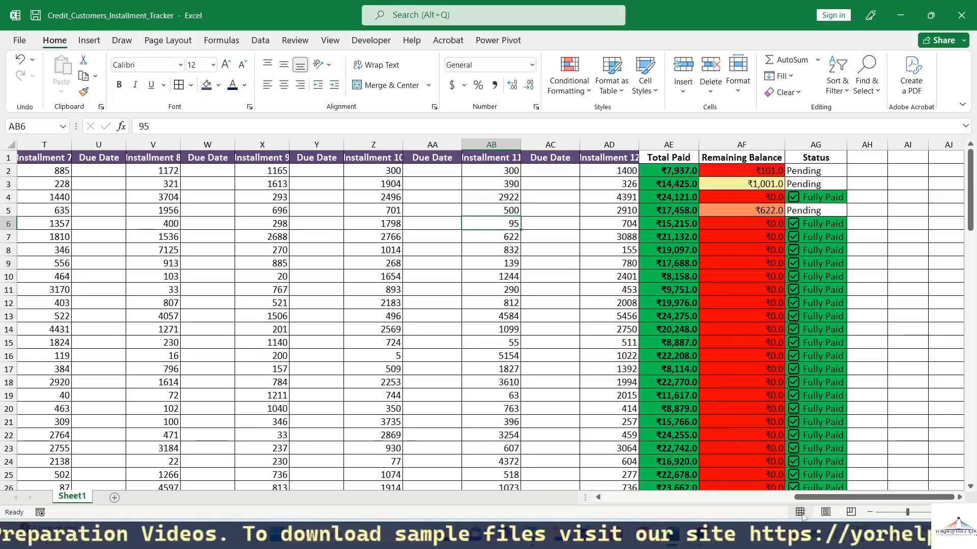
Review the tracker's columns from Customer ID to Status, checking the first customer's Total Amount, Due Date, Installment 1 and Total Paid formula
left_click_drag(823, 496, 634, 493)
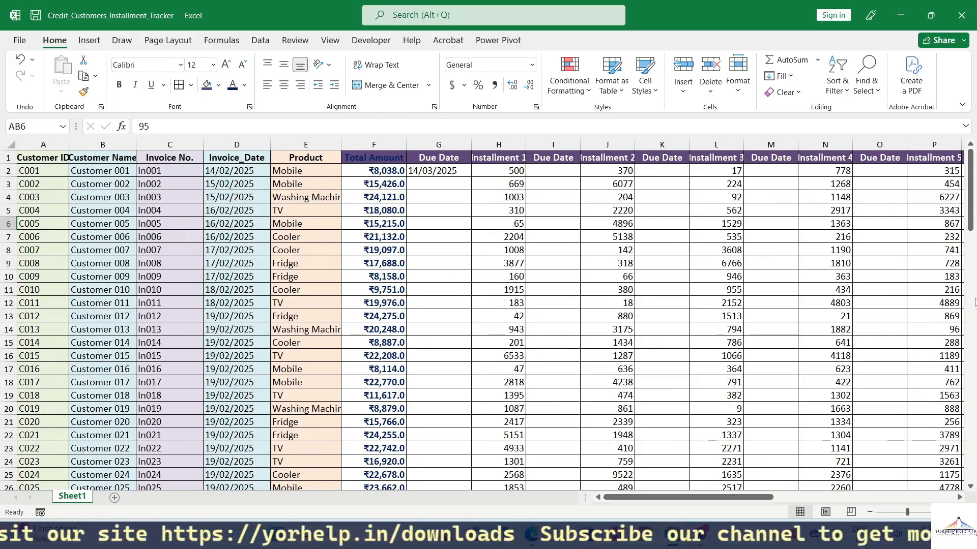
left_click_drag(670, 498, 910, 498)
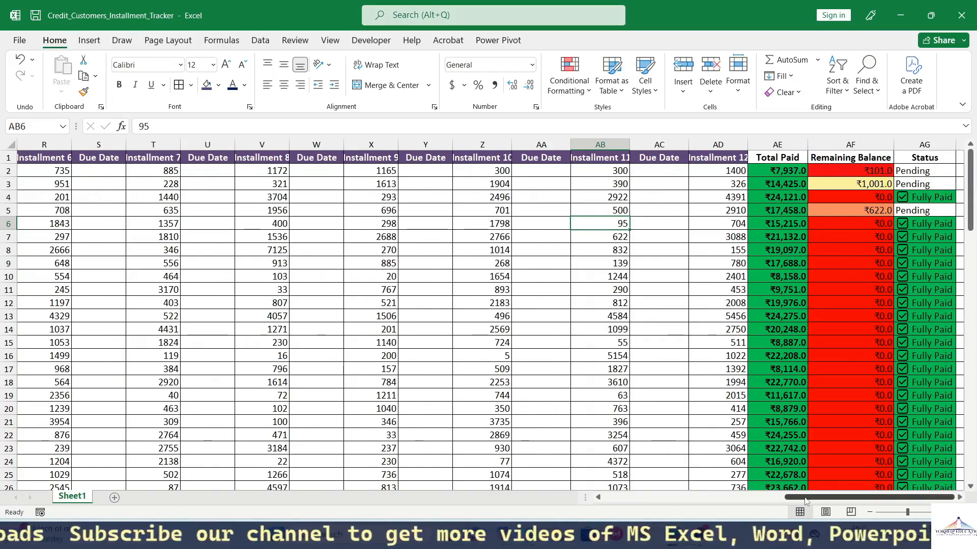
left_click_drag(805, 498, 622, 497)
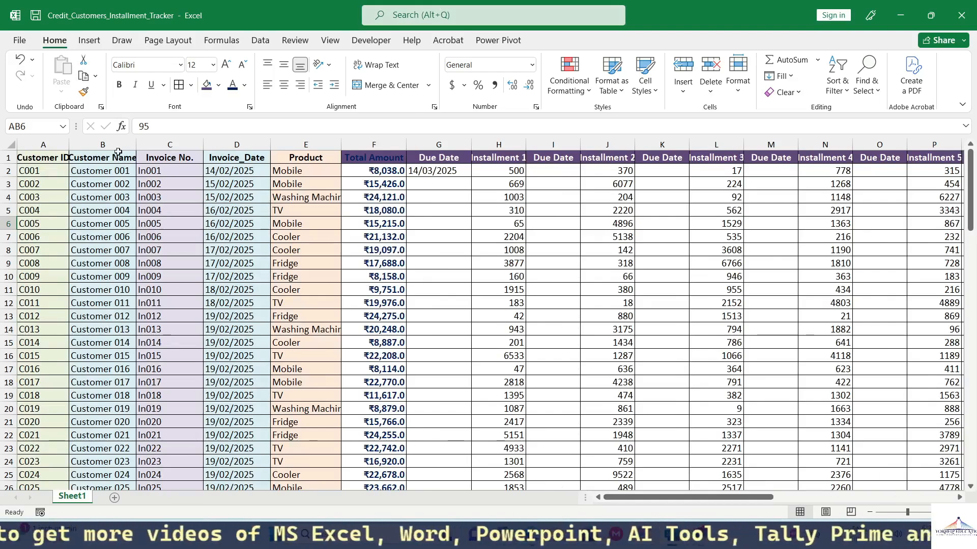
left_click(41, 161)
left_click(9, 143)
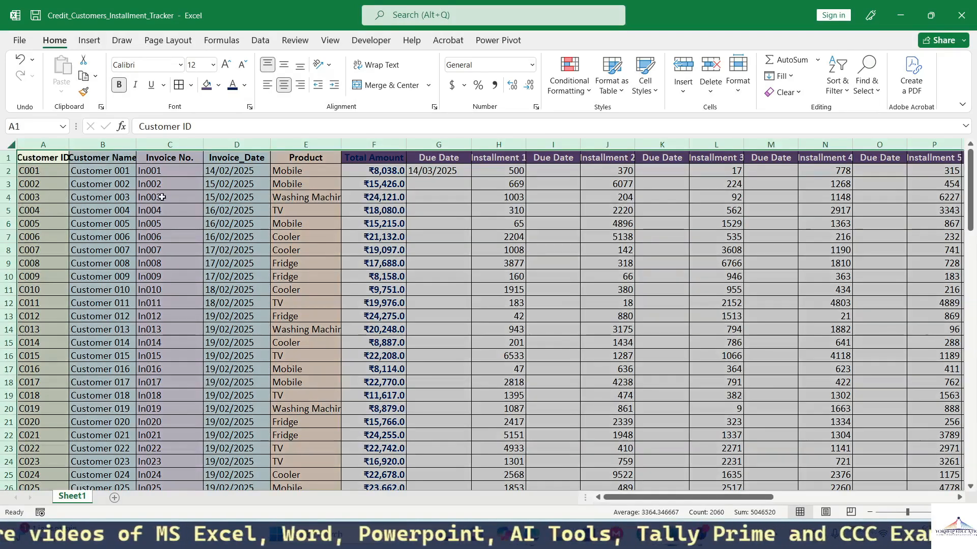
left_click(259, 223)
left_click(366, 162)
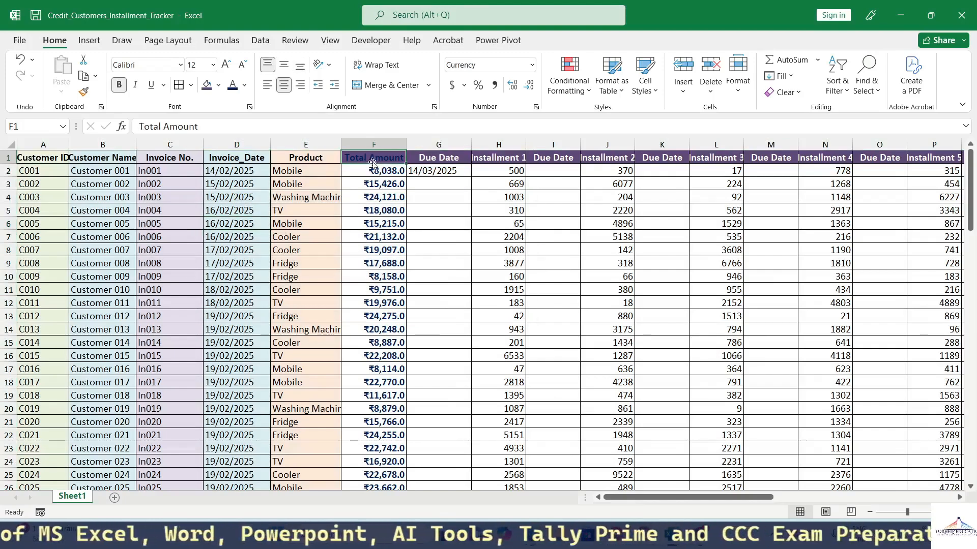
left_click(379, 174)
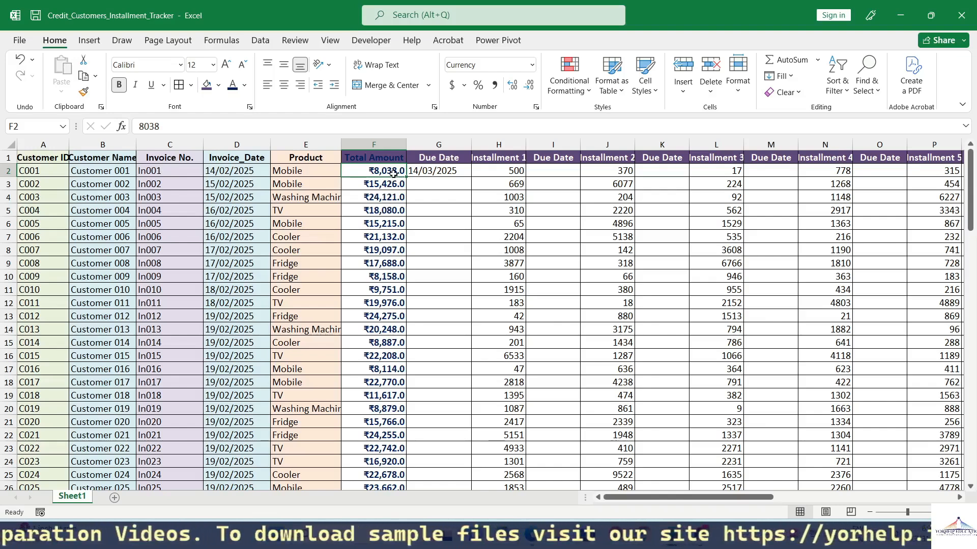
left_click(437, 171)
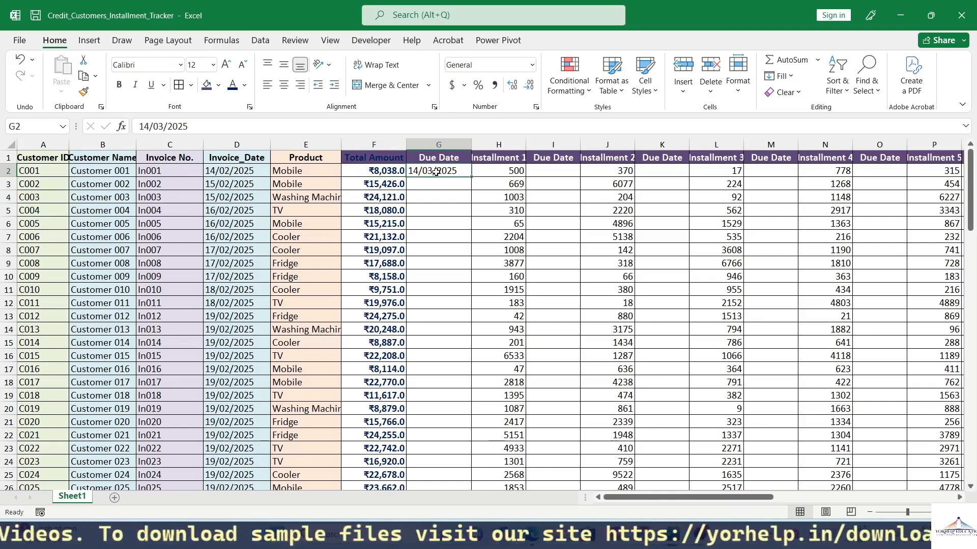
left_click(491, 171)
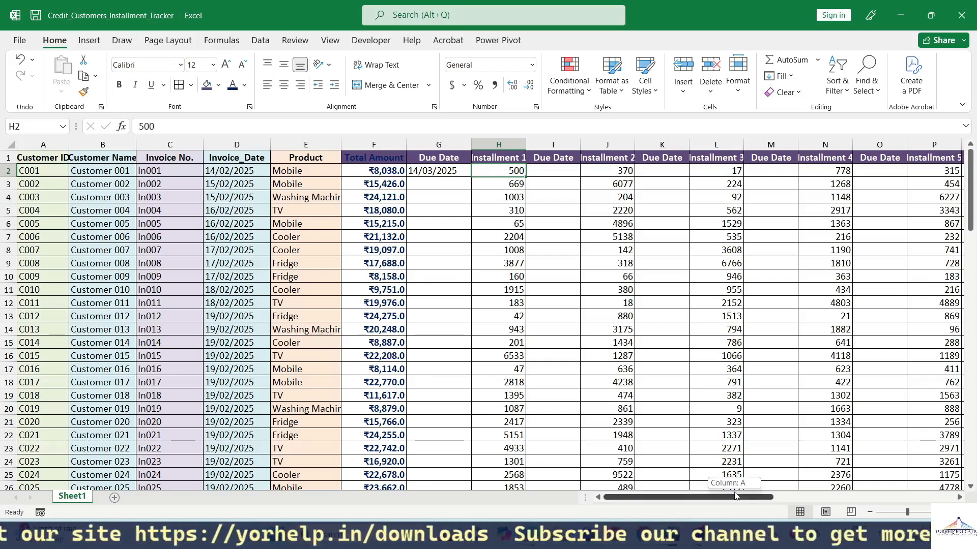
left_click_drag(735, 496, 932, 501)
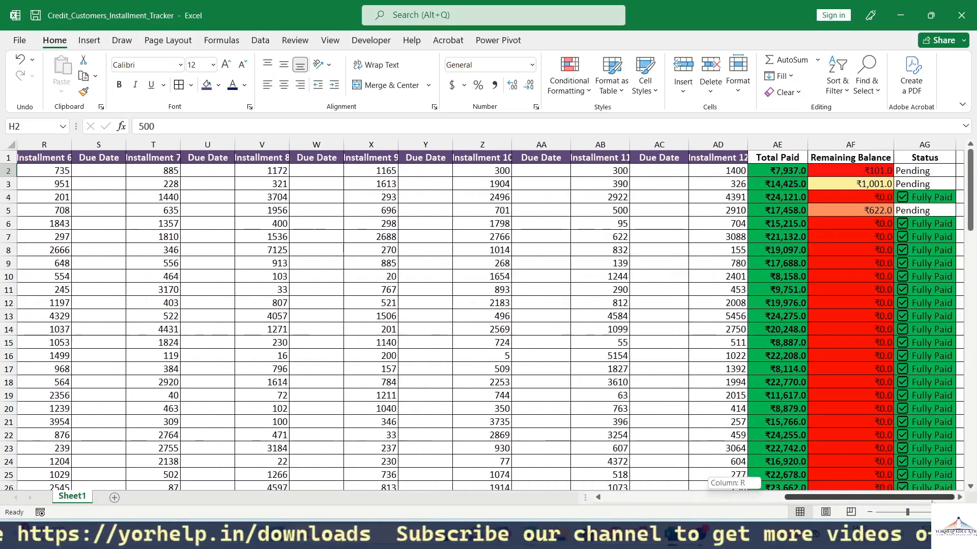
left_click(781, 175)
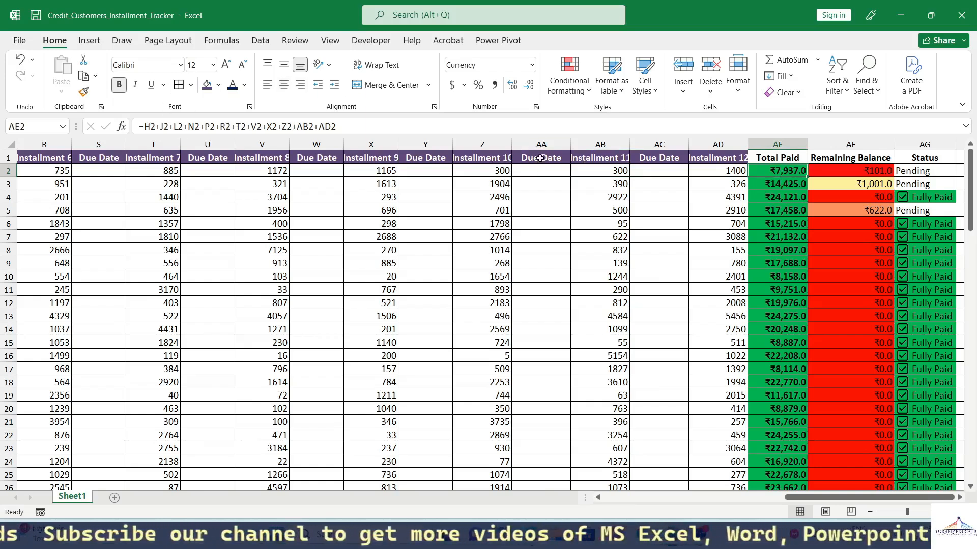
Replace the second customer's Total Paid formula in AE3 with =SUM(G3:AD3)
left_click(784, 186)
type("=sum(")
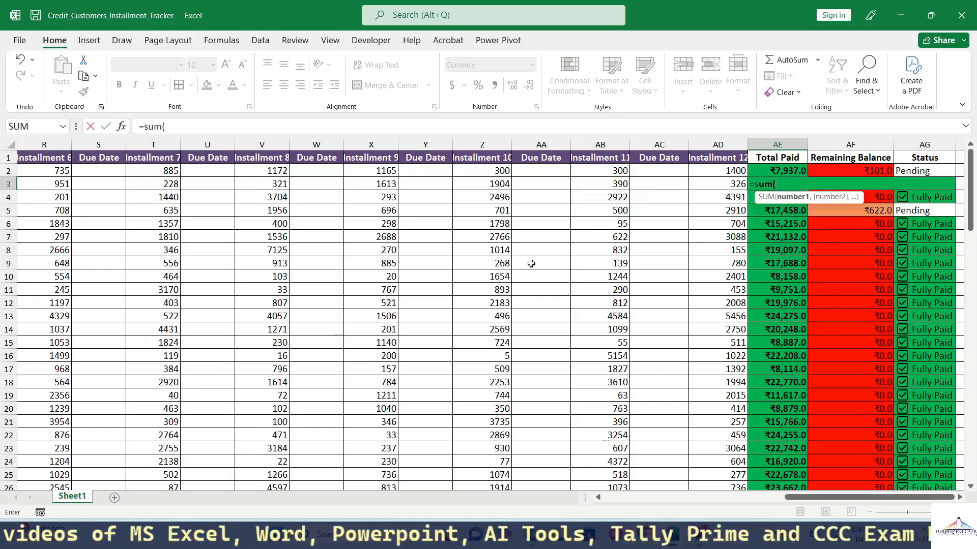
scroll(791, 501, "left", 6)
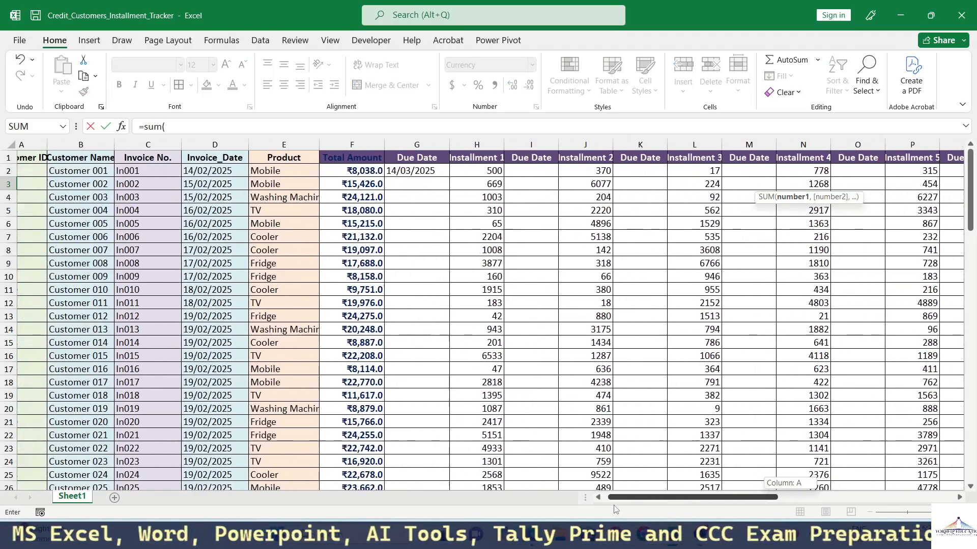
left_click_drag(444, 188, 719, 187)
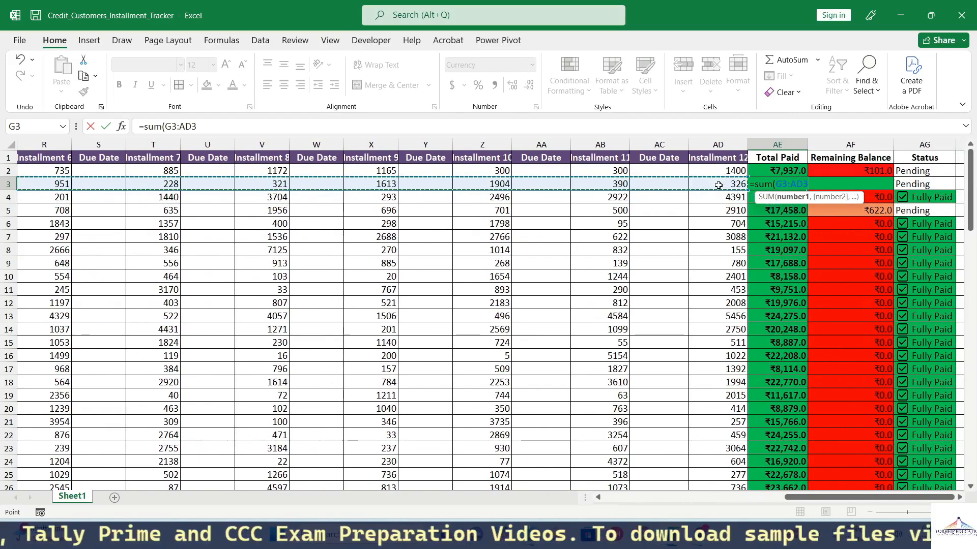
type(")")
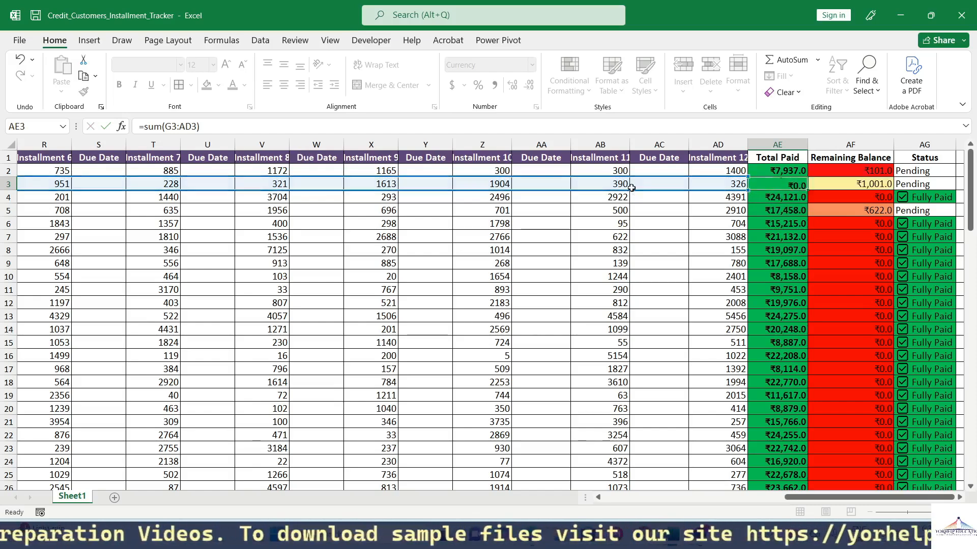
key("Return")
key("Up")
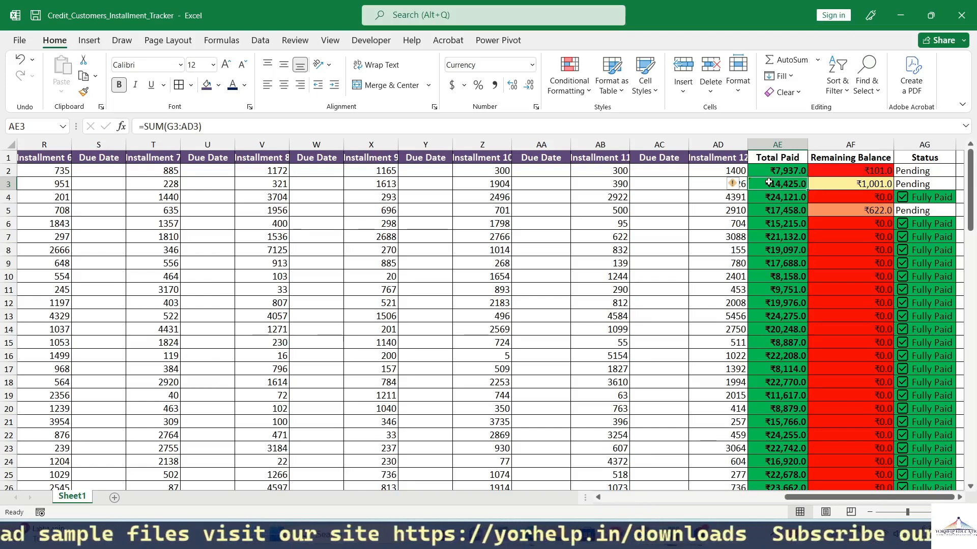
Examine the Remaining Balance formula in AF3 and the Total Amount and Total Paid cells it refers to
left_click(868, 184)
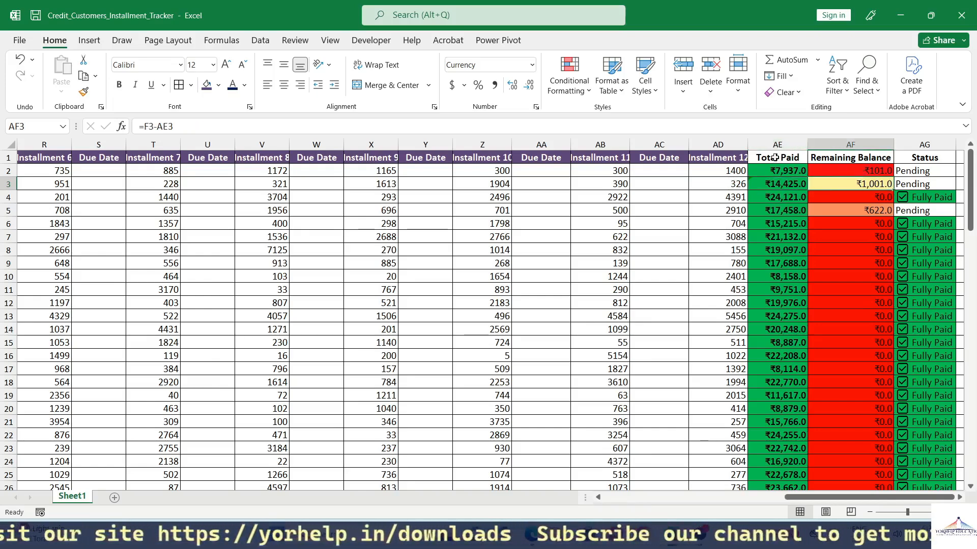
left_click_drag(813, 501, 631, 501)
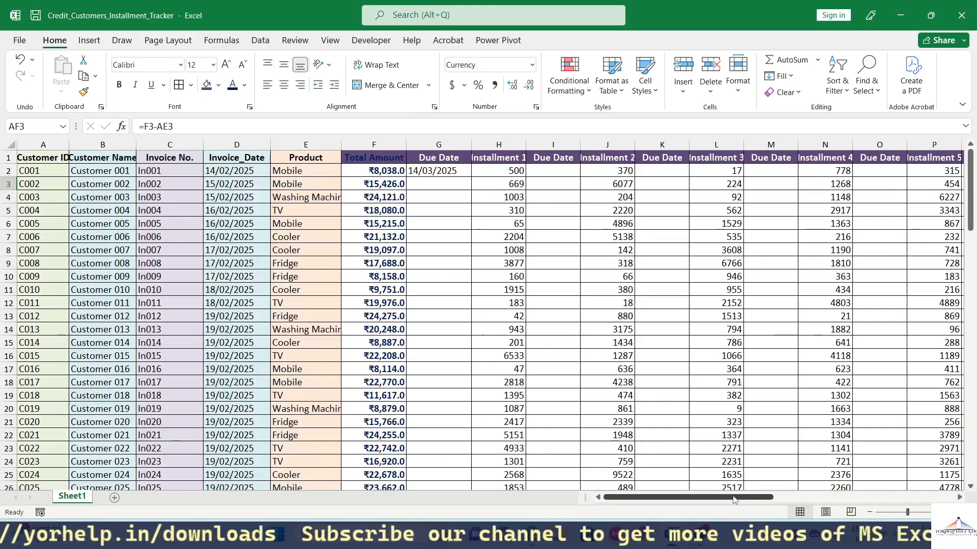
left_click_drag(712, 497, 895, 497)
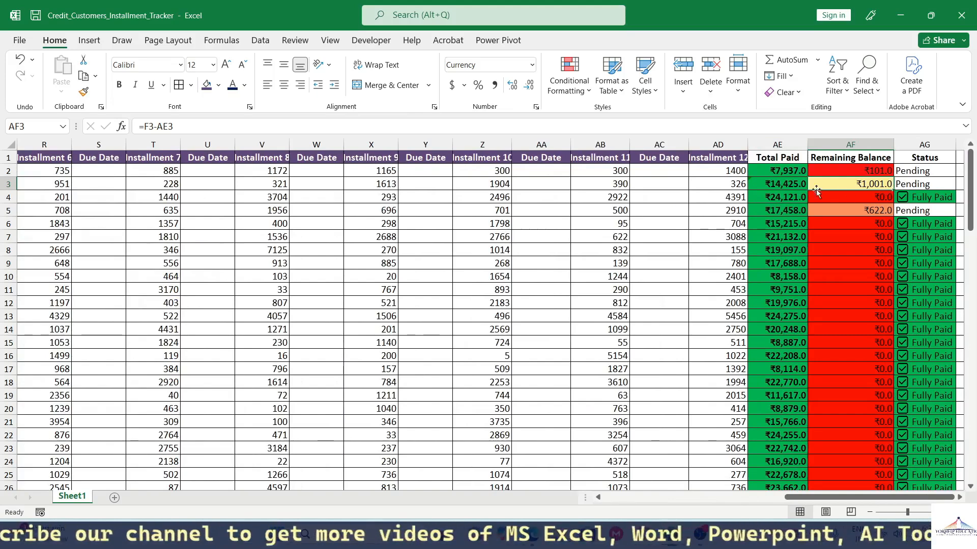
left_click(154, 129)
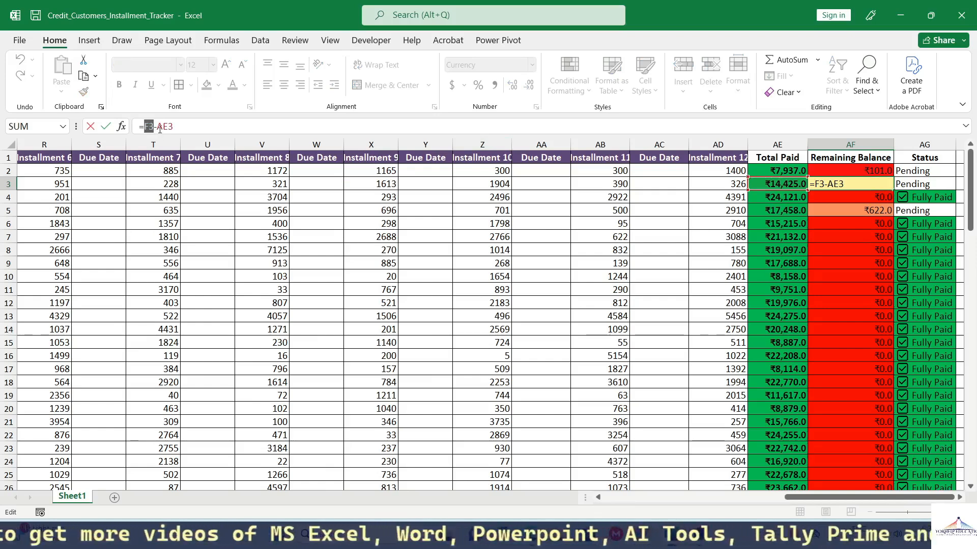
left_click_drag(157, 126, 175, 126)
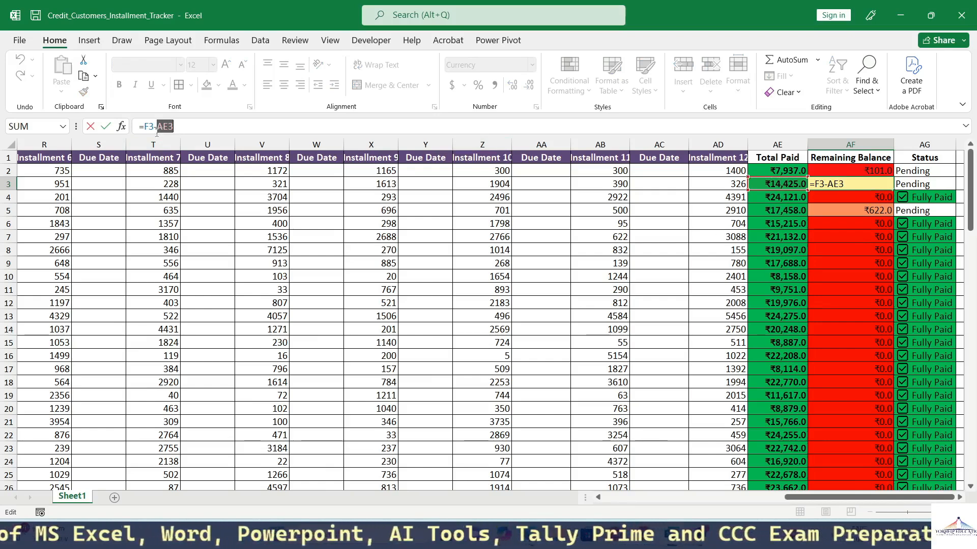
left_click(944, 209)
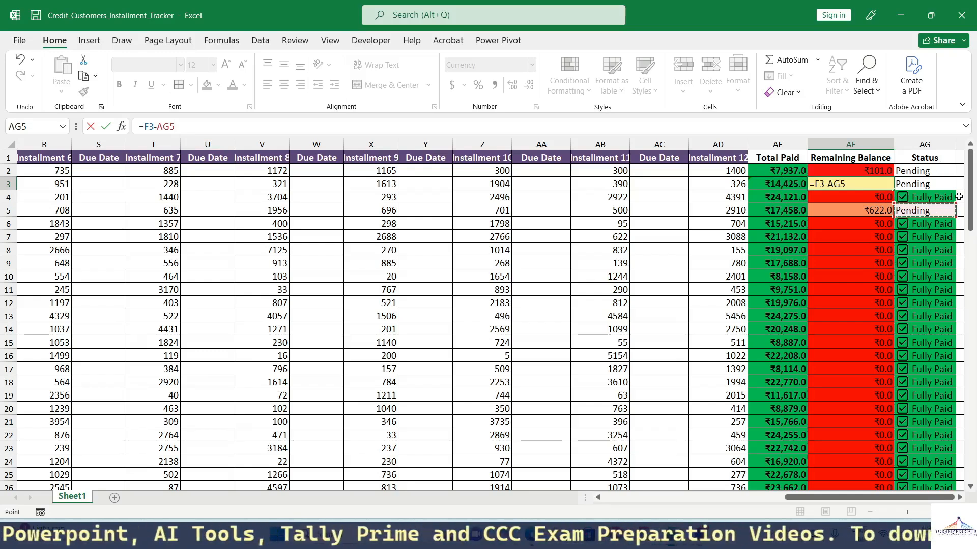
key("Escape")
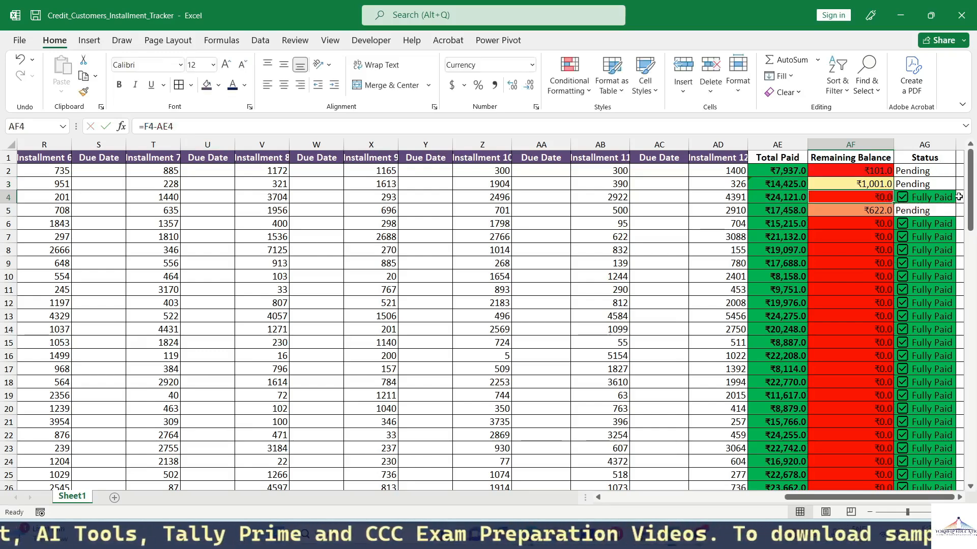
Examine the IF formulas in Status cells AG2 and AG3 and the Remaining Balance formula in AF2
left_click(939, 170)
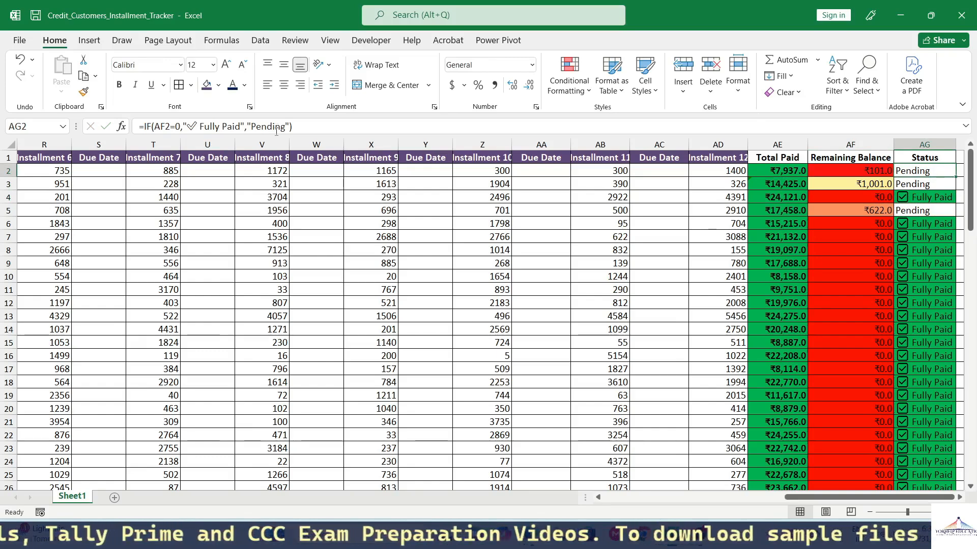
left_click(959, 498)
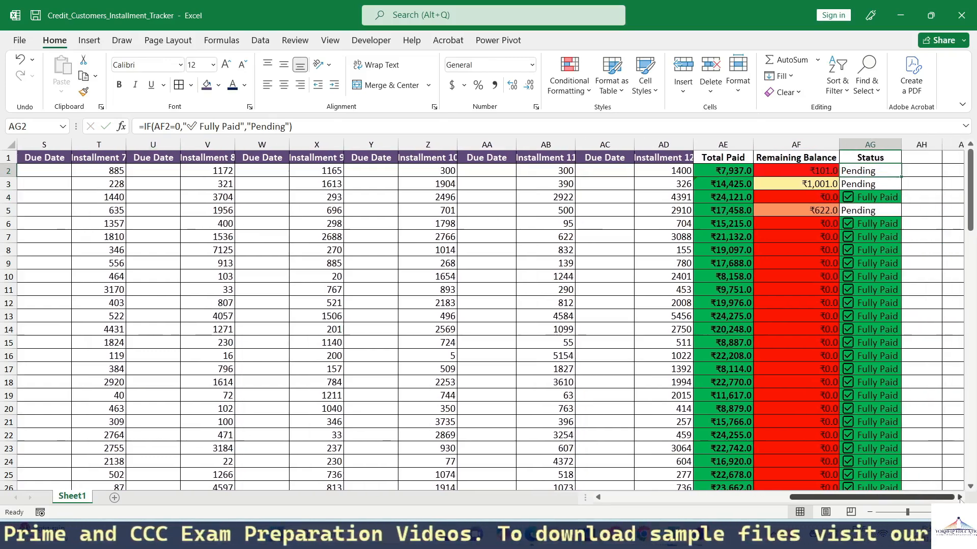
left_click(960, 498)
left_click(960, 498)
left_click(960, 498)
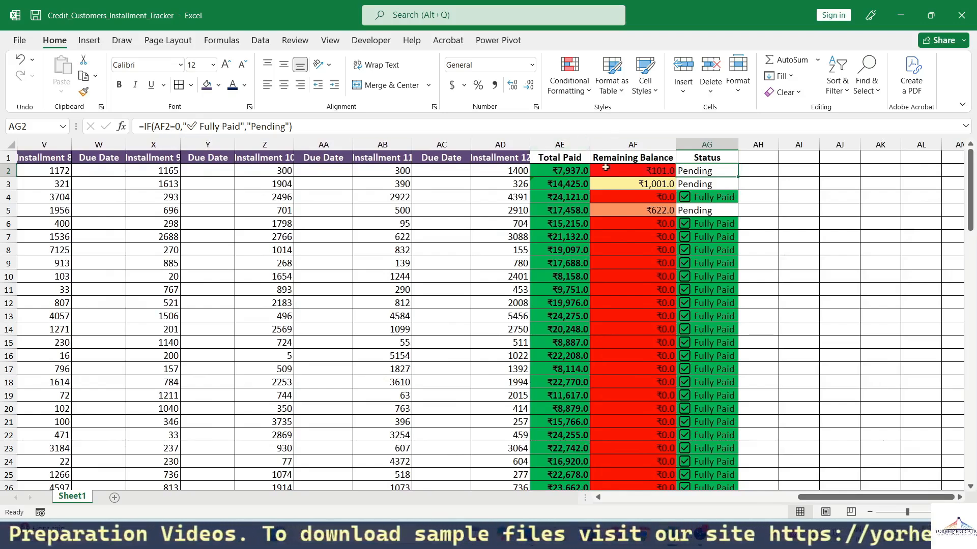
left_click(645, 171)
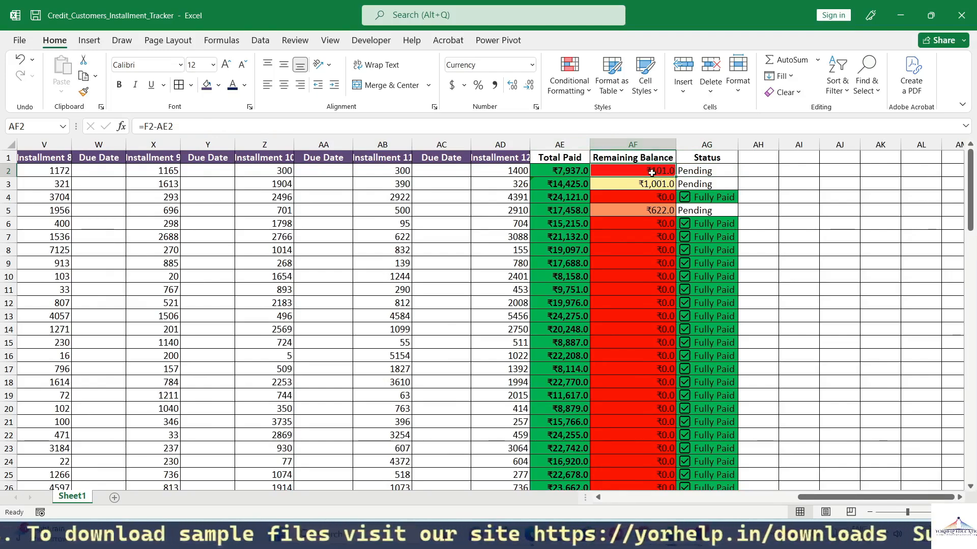
key("Right")
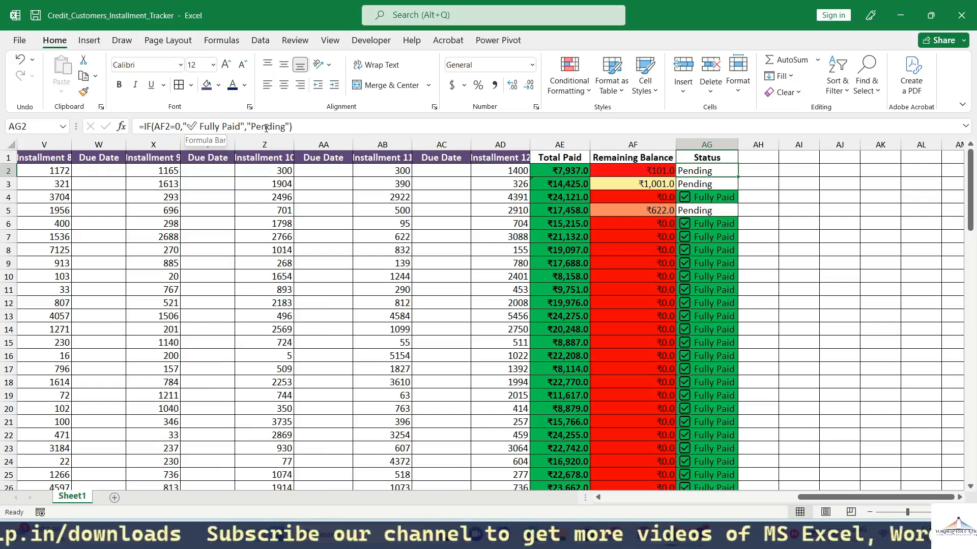
key("Down")
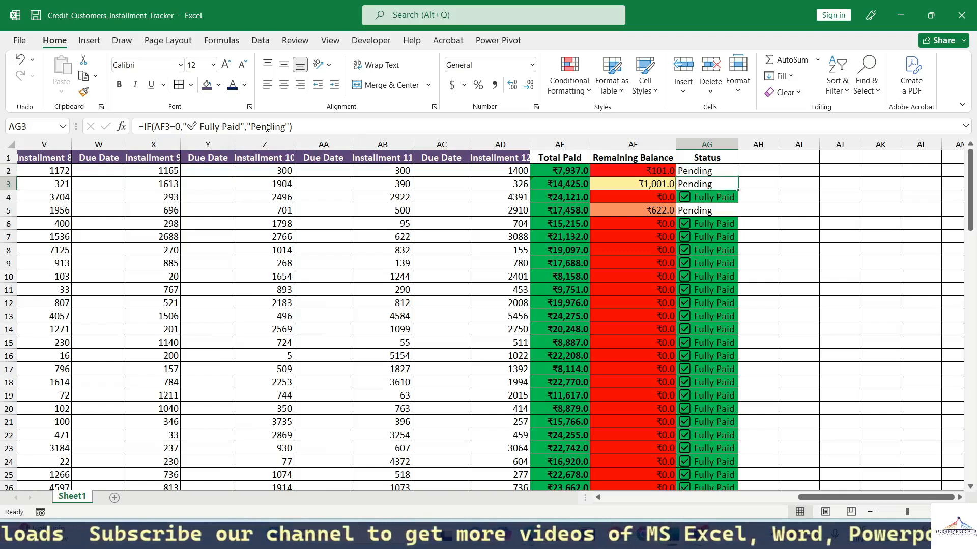